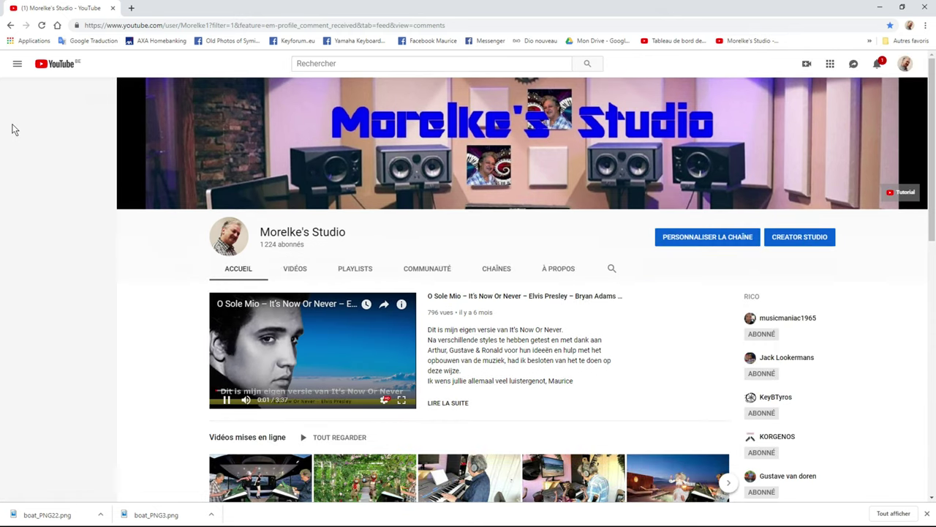
Step: Open the video "Hoe de golven in de zee omkrullen. Kunst op zich." from the YouTube watch history and pause it
left_click(27, 184)
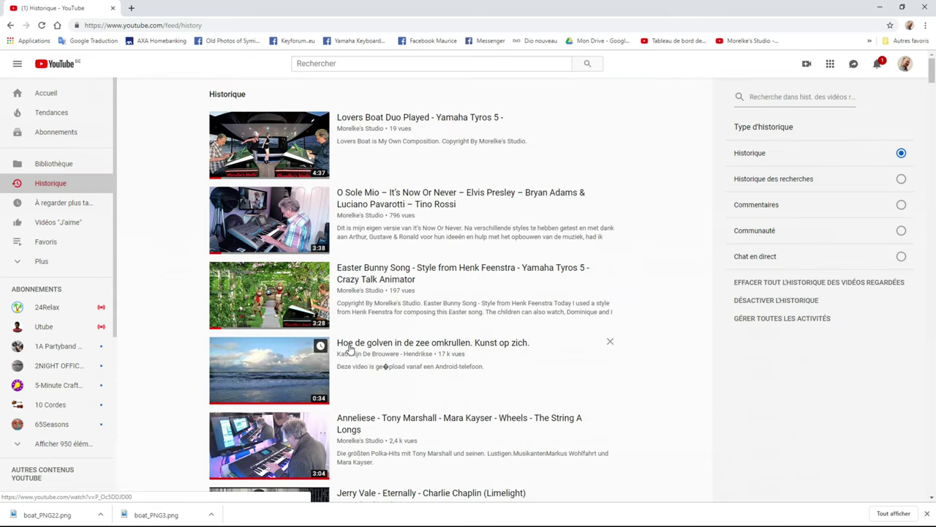
left_click(390, 344)
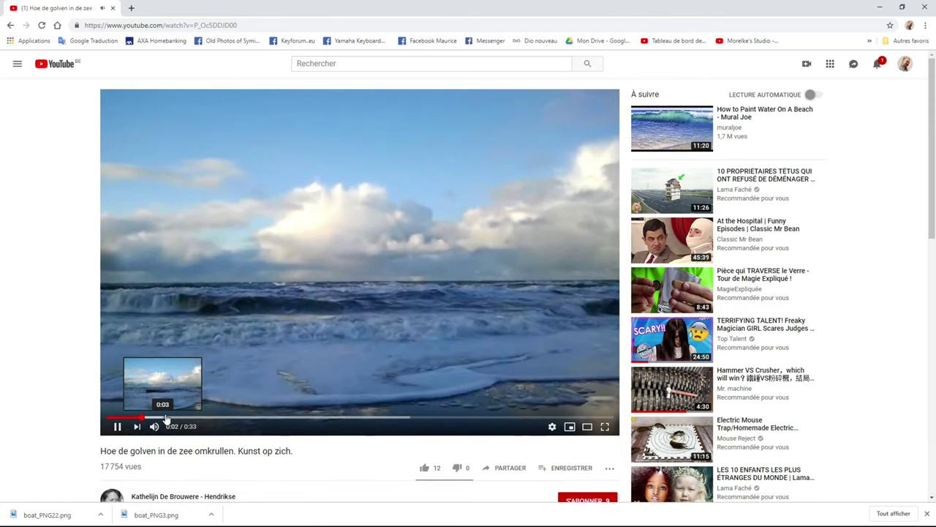
left_click(118, 427)
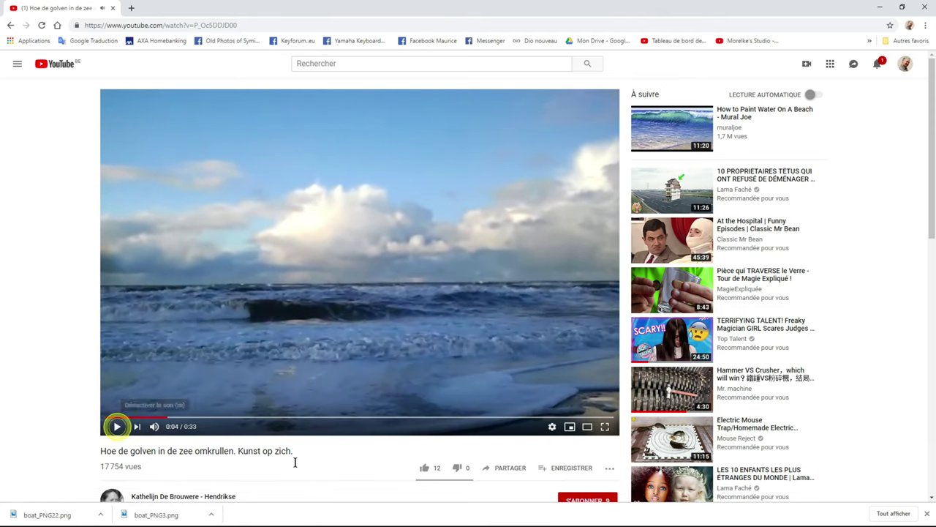
Step: Launch Free YouTube Download from the YouTube tools in Free Studio, and close the Free Studio window
left_click(448, 521)
key("super")
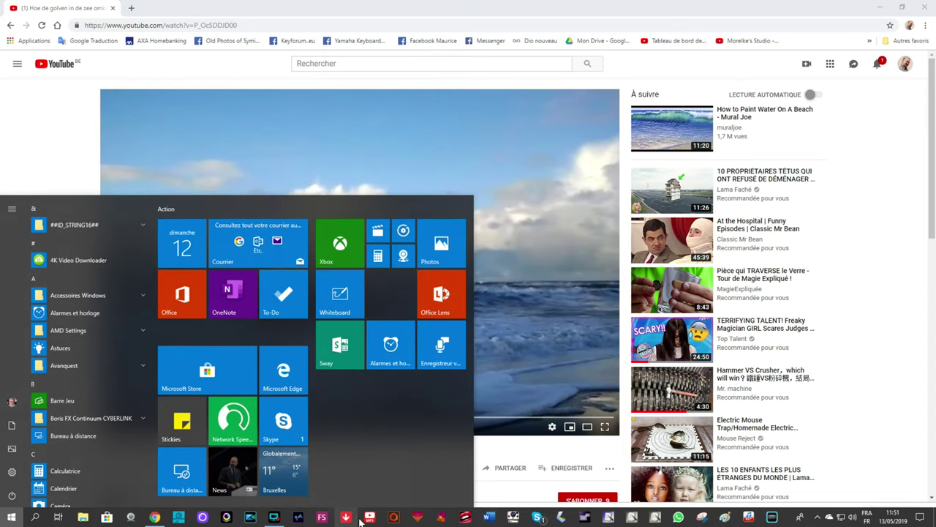
left_click(322, 518)
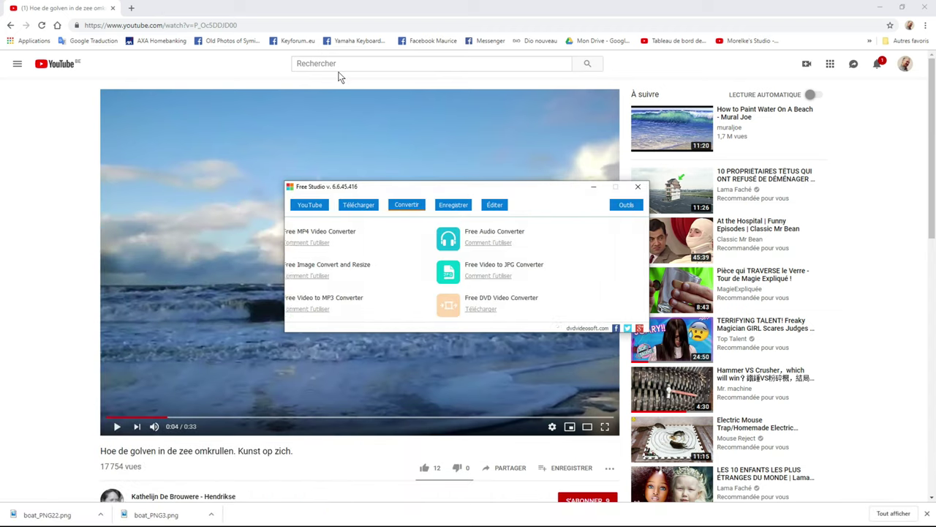
left_click(311, 205)
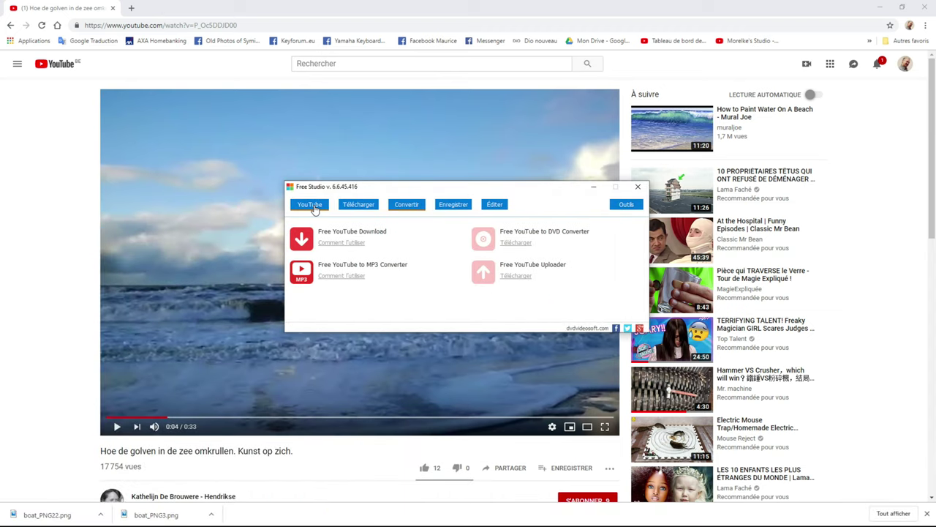
left_click(341, 234)
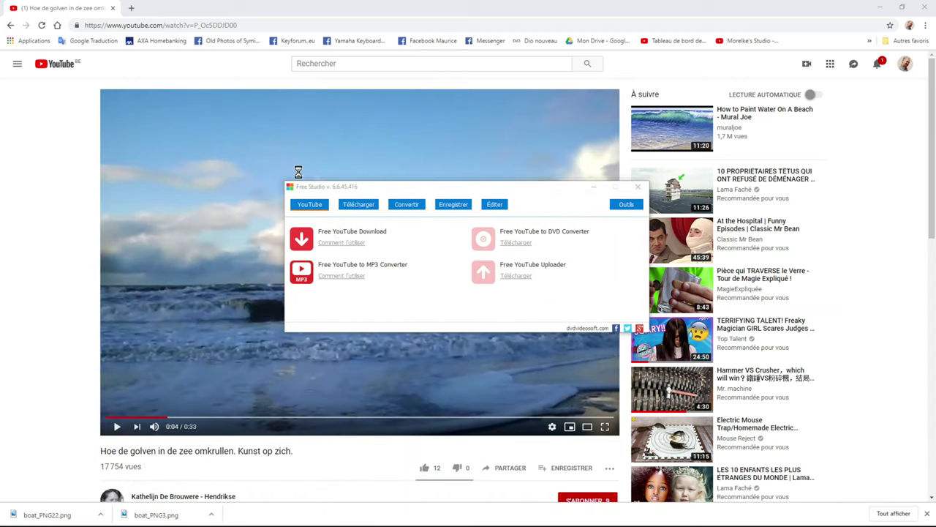
left_click_drag(438, 125, 447, 242)
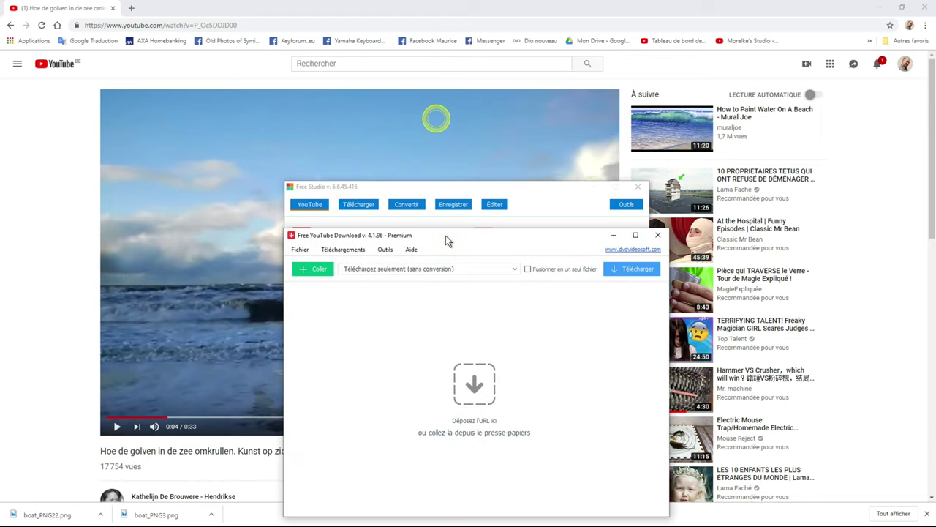
left_click(639, 187)
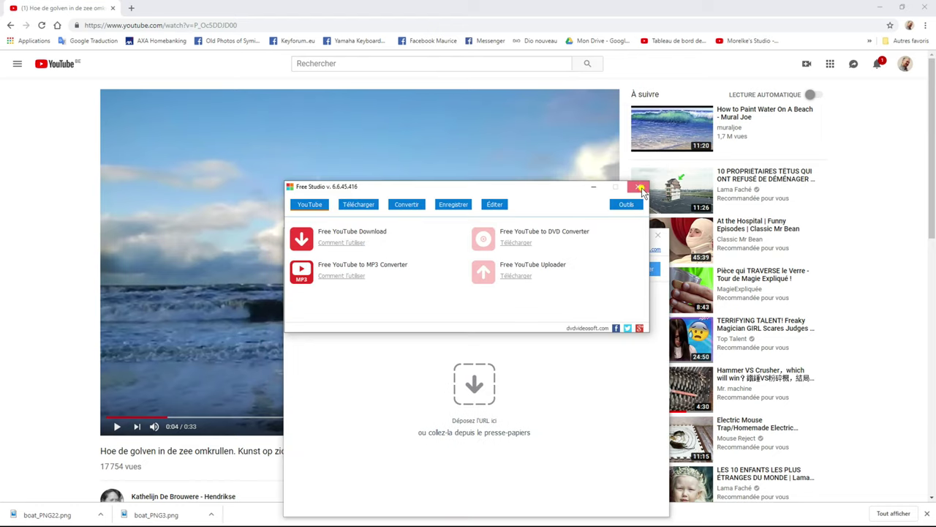
Step: Paste the wave video's URL into Free YouTube Download, download it as a 480p MP4, and close the browser
left_click(264, 25)
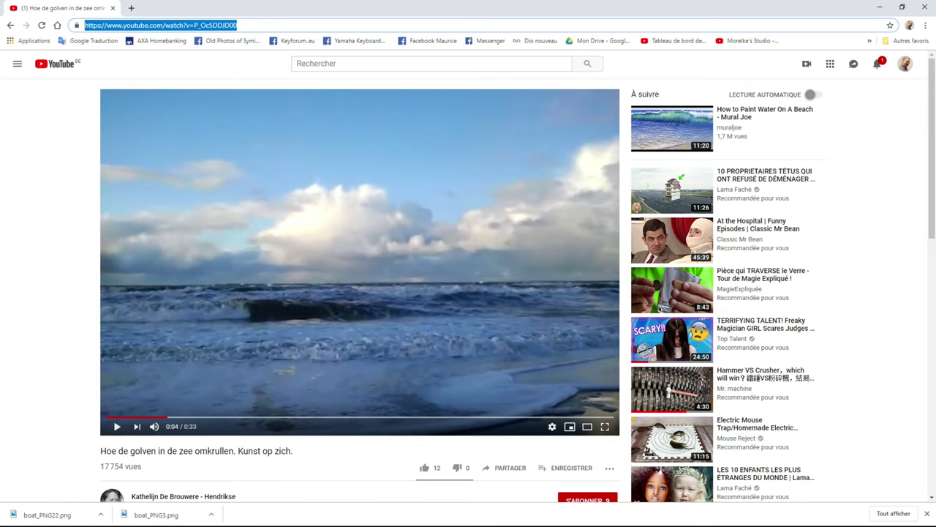
key("super")
left_click(338, 518)
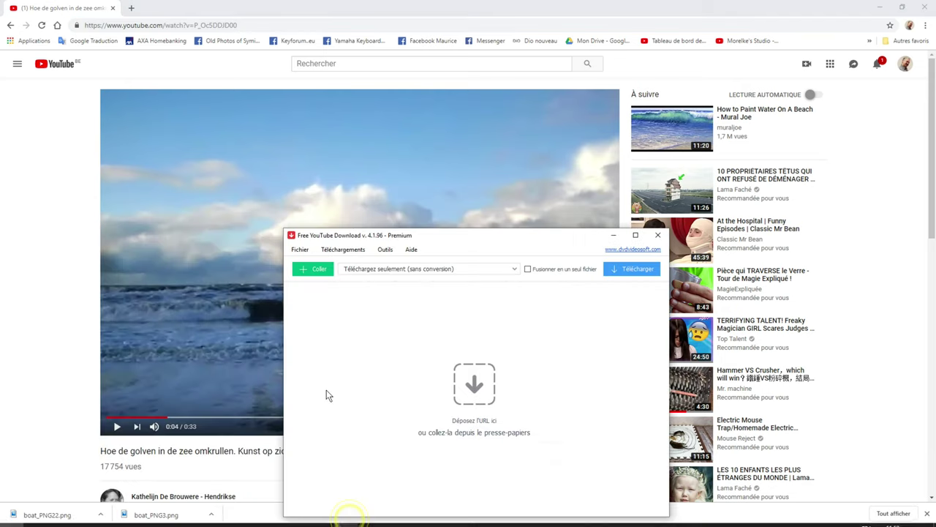
left_click(312, 276)
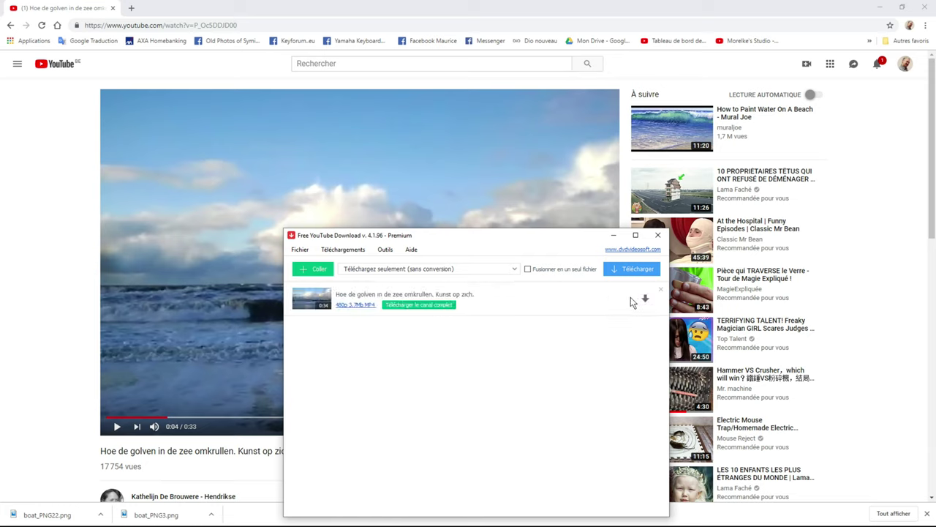
left_click(646, 300)
left_click(924, 7)
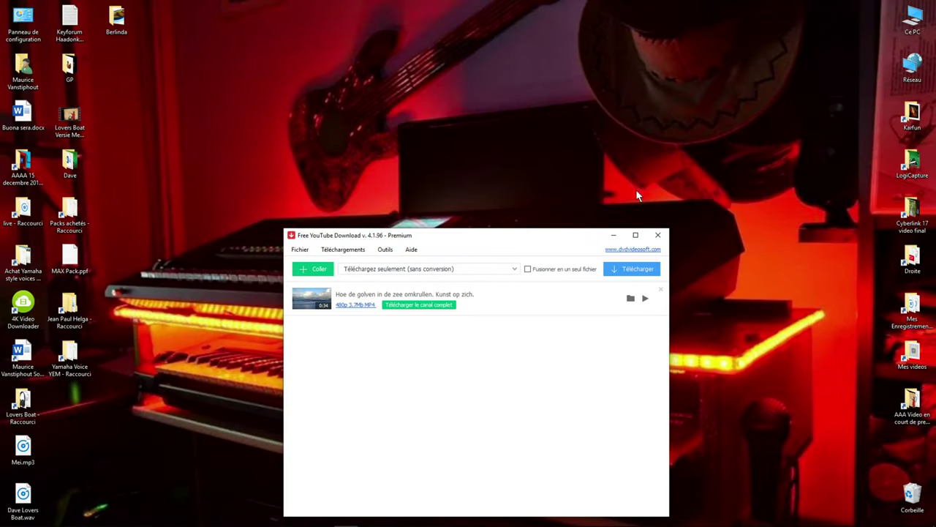
Step: Move the downloaded wave MP4 from its Vidéos folder into the desktop folder Berlinda, and close the open windows
left_click(631, 298)
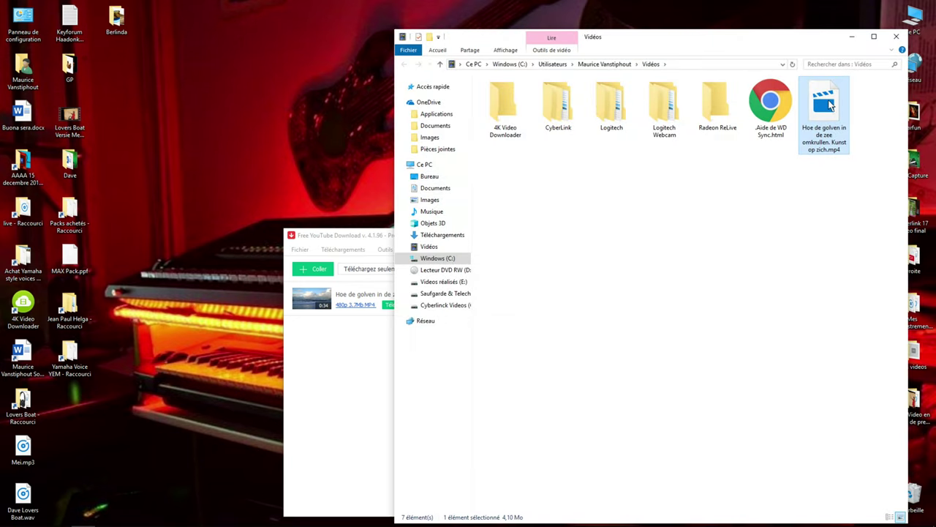
left_click_drag(829, 104, 123, 34)
left_click(139, 67)
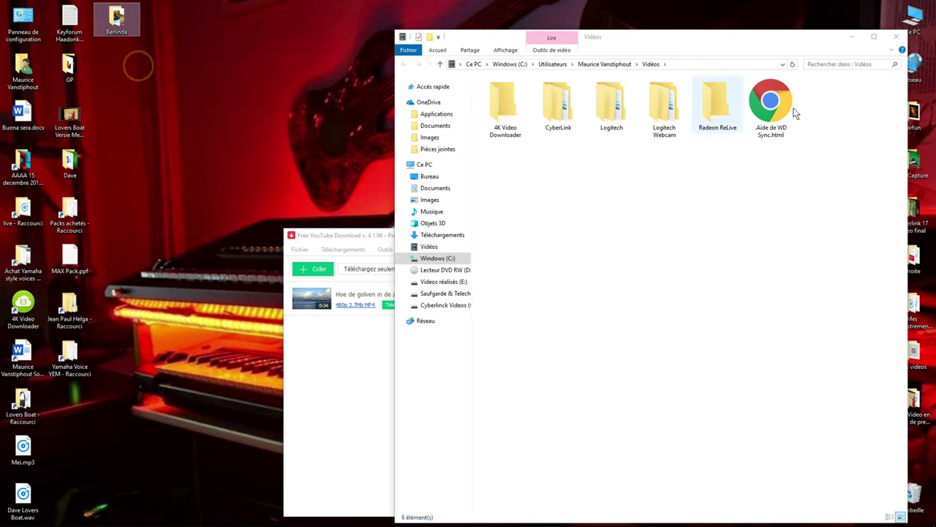
left_click(896, 36)
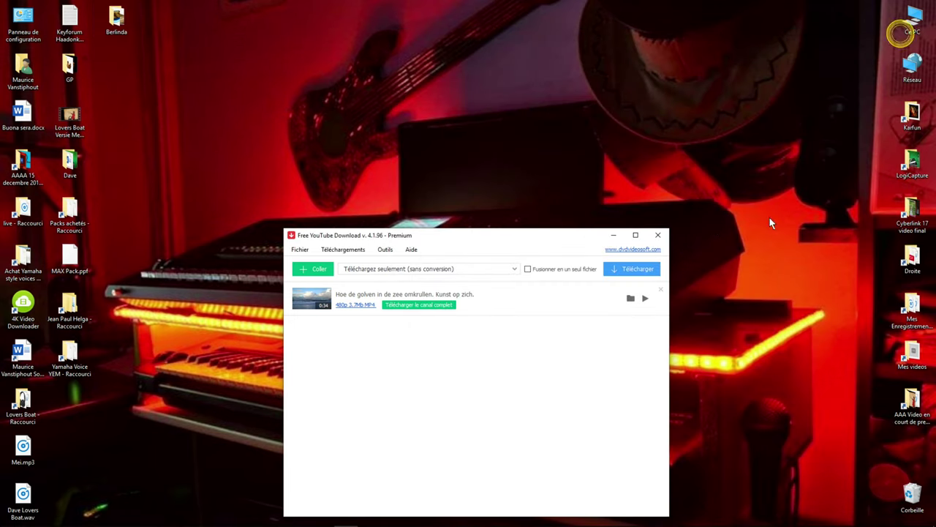
left_click(662, 236)
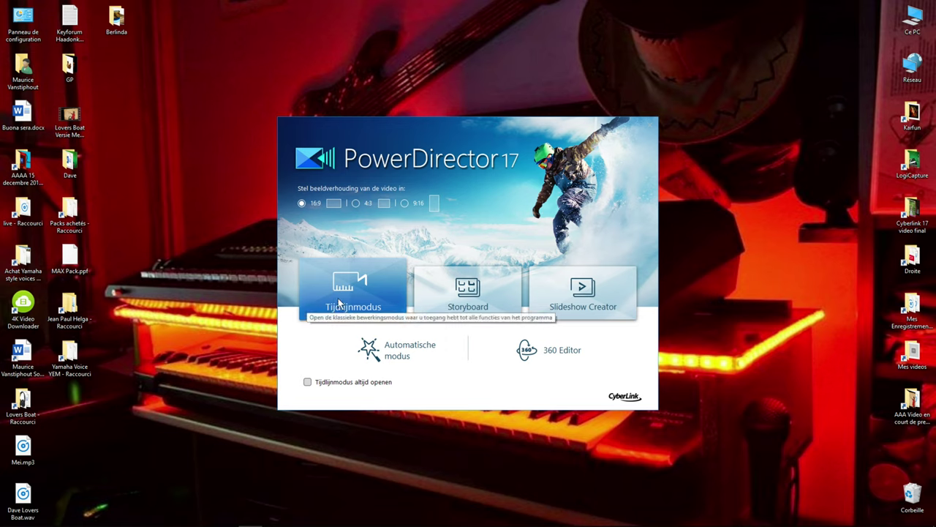
Step: Start a 16:9 PowerDirector project in timeline mode and import boat_PNG3.png, boat_PNG22.png and the wave MP4 from the Berlinda folder
left_click(306, 300)
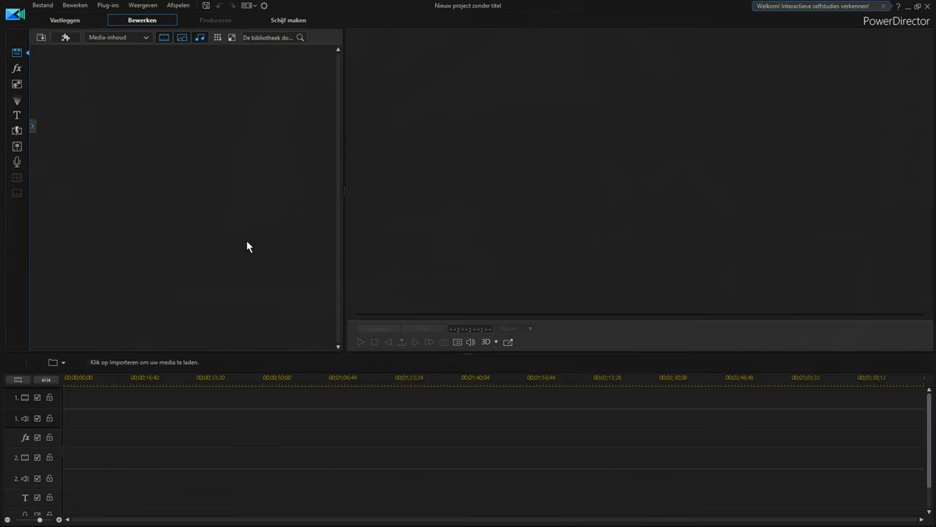
left_click(42, 41)
left_click(80, 48)
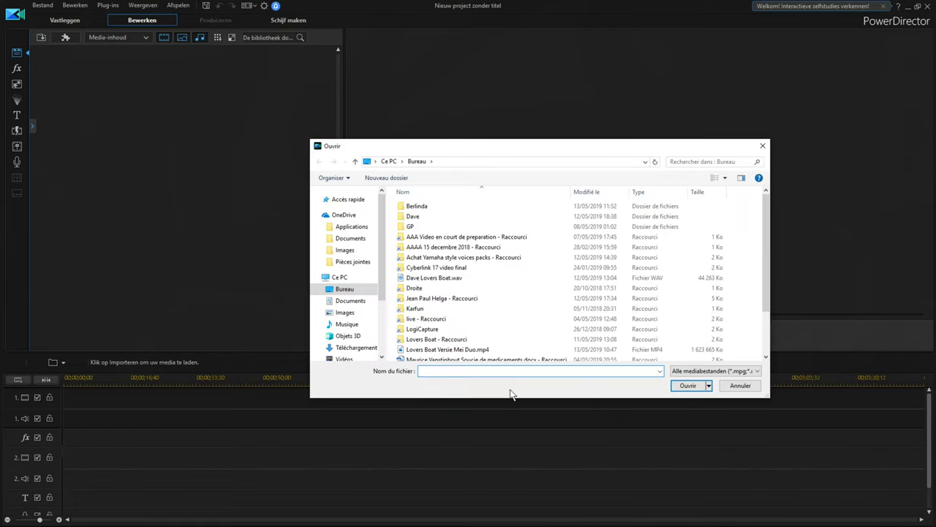
left_click(411, 208)
double_click(411, 208)
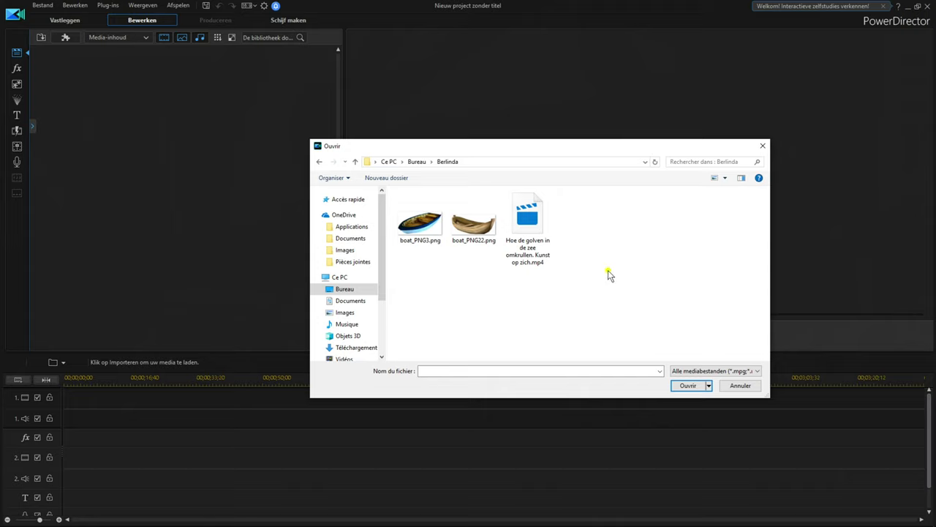
left_click_drag(608, 270, 406, 219)
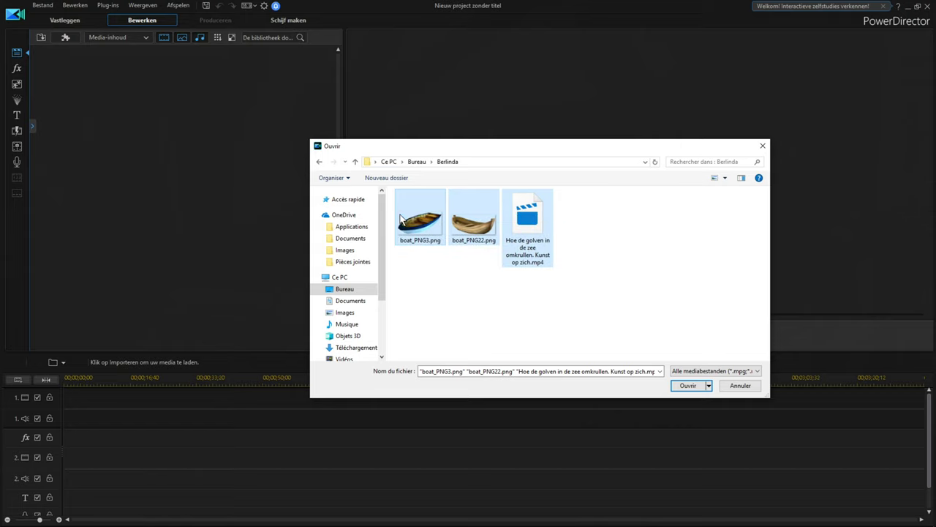
left_click(684, 386)
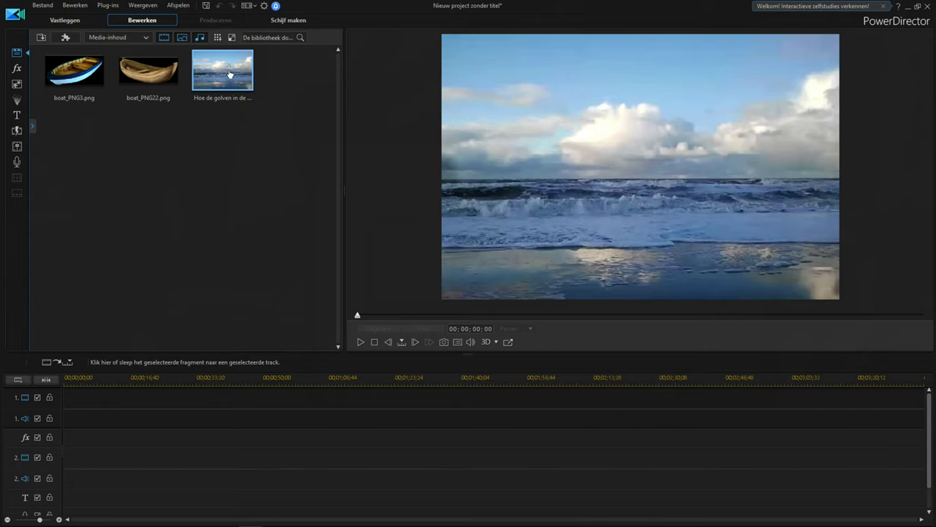
Step: Place the wave video at the start of track 1, accepting the 4:3 project aspect ratio, and select the clip
left_click_drag(229, 74, 47, 414)
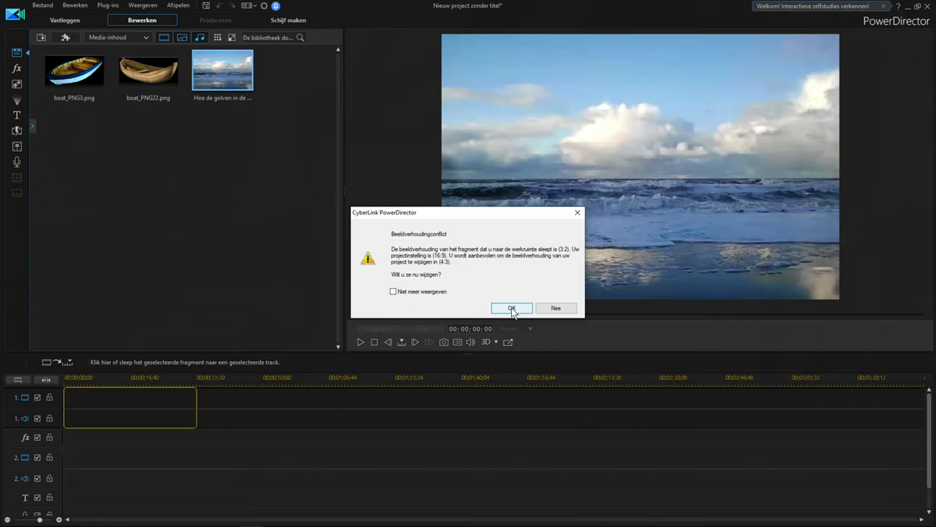
left_click(512, 308)
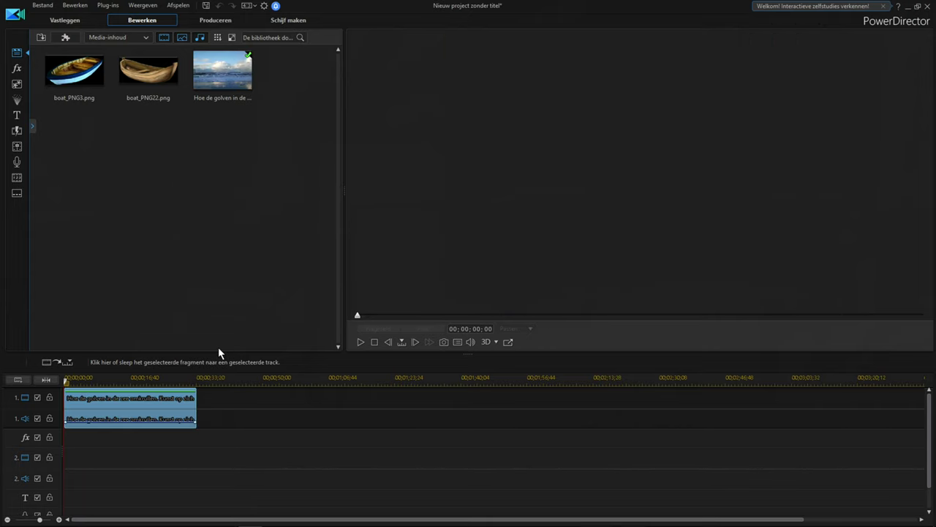
left_click(150, 401)
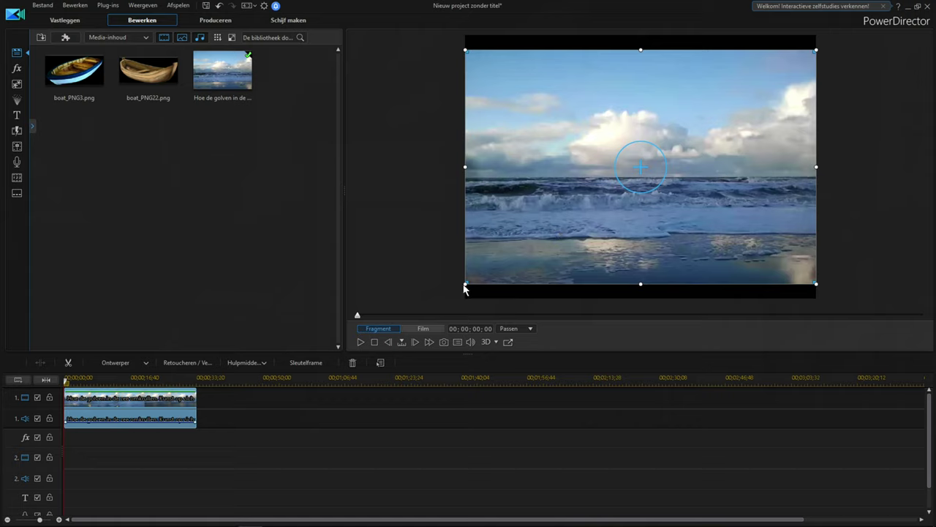
Step: Try to cover the black bars by resizing the wave clip proportionally from its bottom and top edges in the preview
left_click_drag(640, 285, 642, 297)
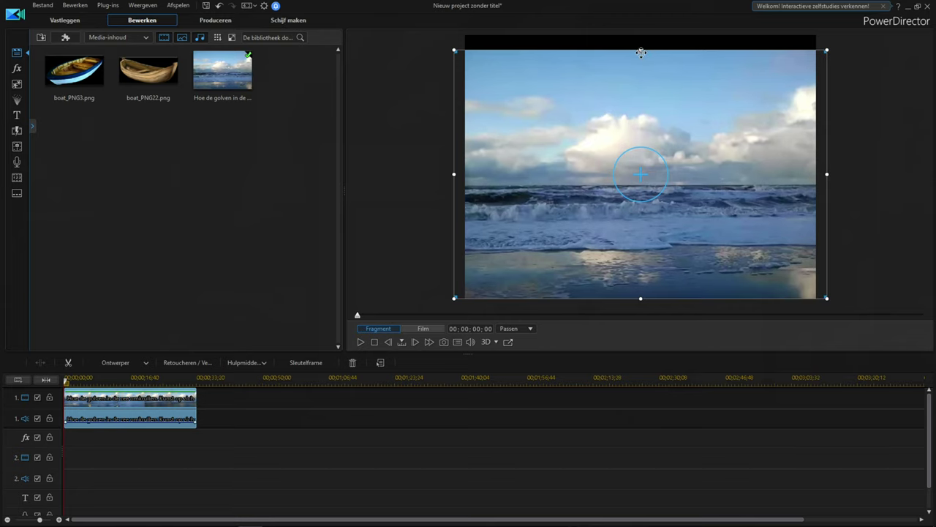
left_click_drag(641, 50, 640, 35)
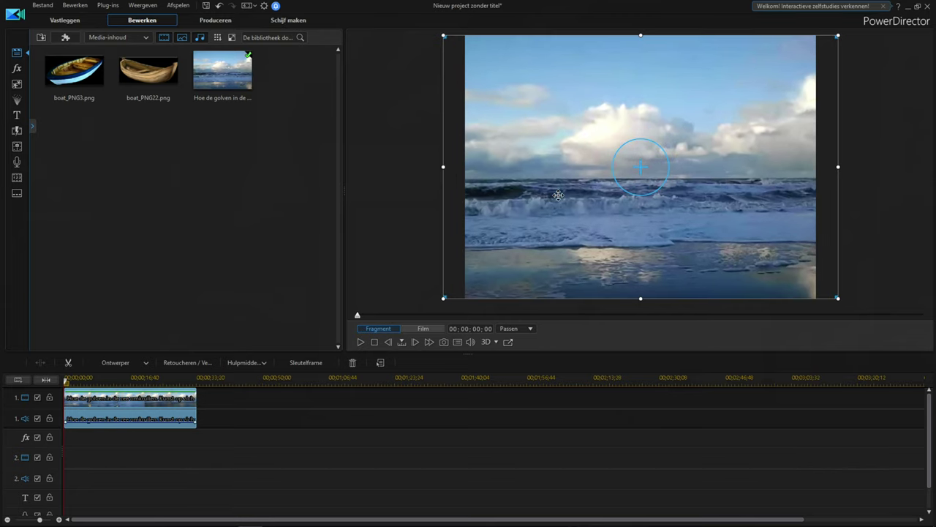
left_click(218, 6)
left_click(218, 7)
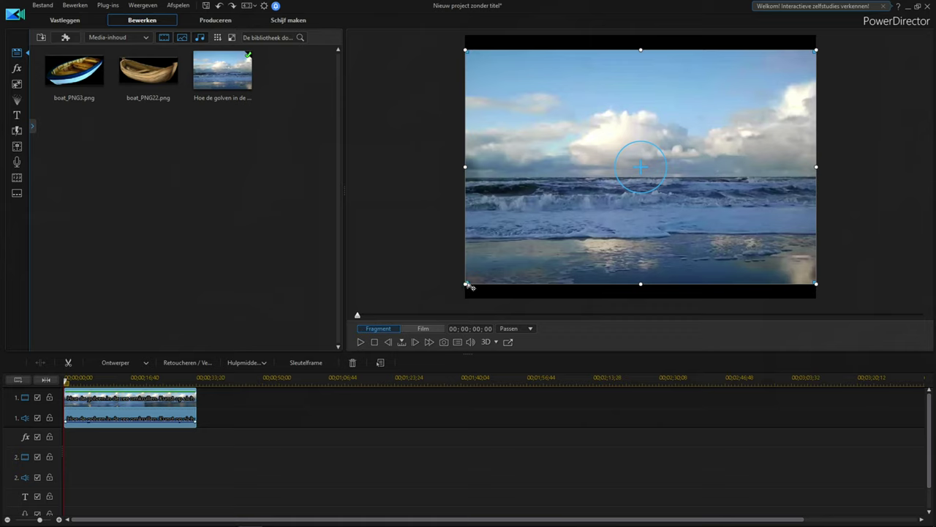
Step: Distort the wave clip by moving its four corners individually to the frame's corners, covering both black bars
left_click(468, 285)
left_click_drag(469, 286, 472, 298)
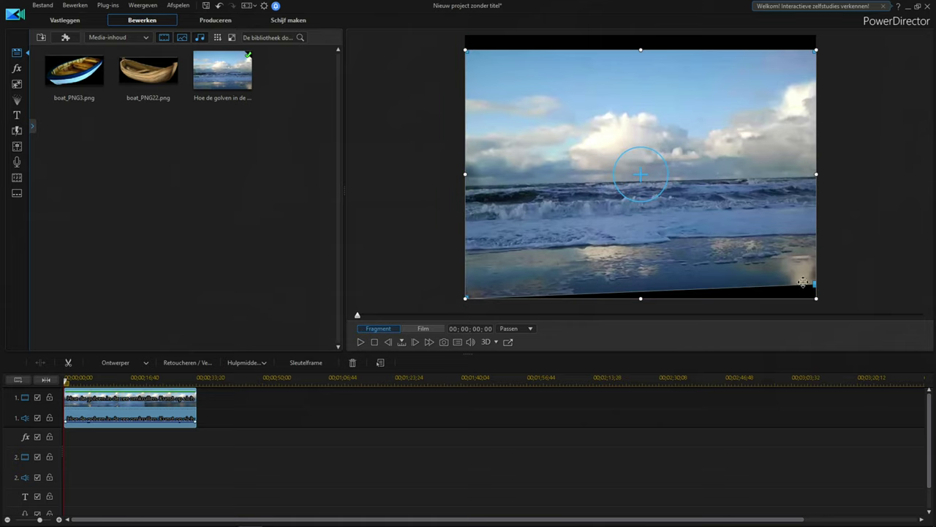
left_click_drag(817, 287, 815, 298)
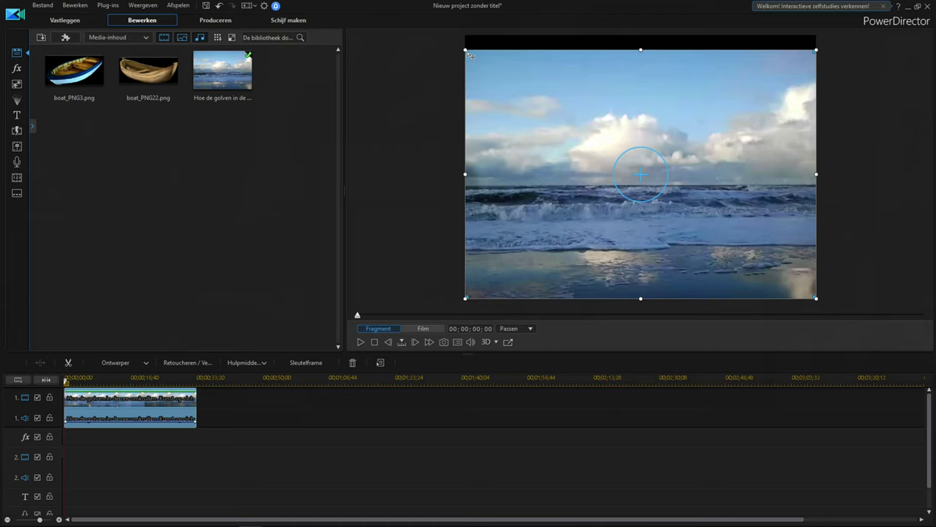
left_click_drag(470, 55, 471, 44)
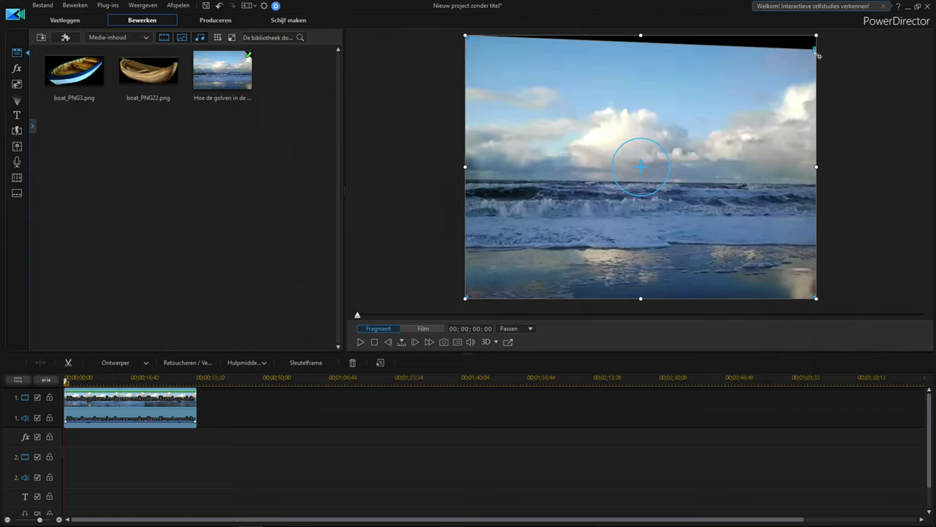
left_click_drag(817, 53, 819, 41)
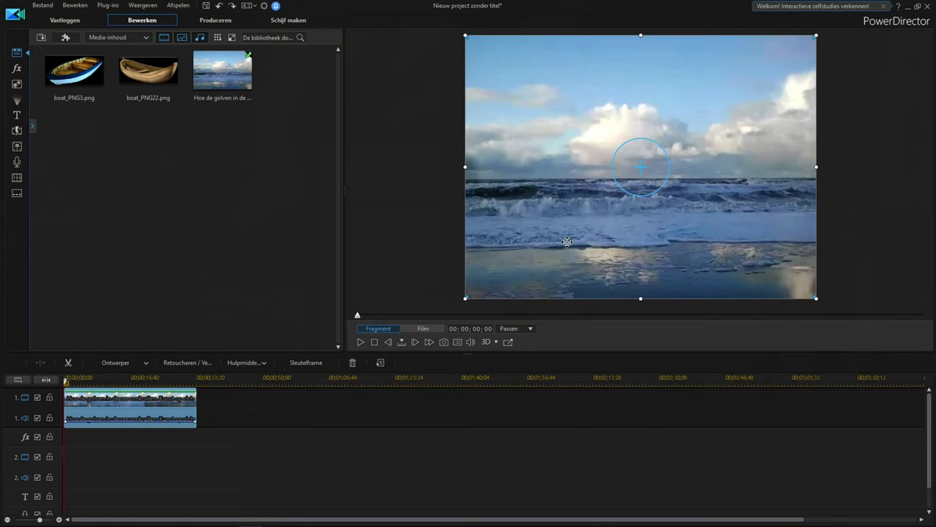
Step: Play the project briefly to check the reshaped wave clip, and stop the playback
left_click(535, 310)
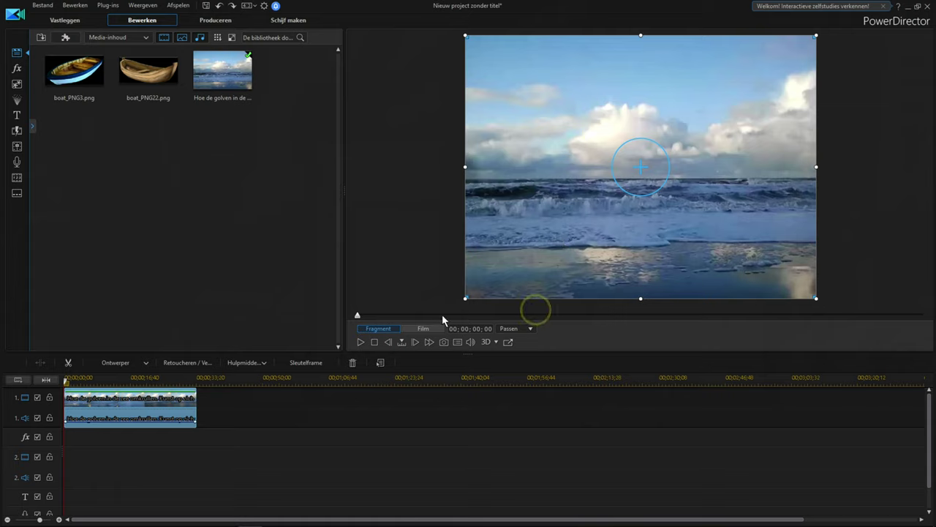
left_click(360, 342)
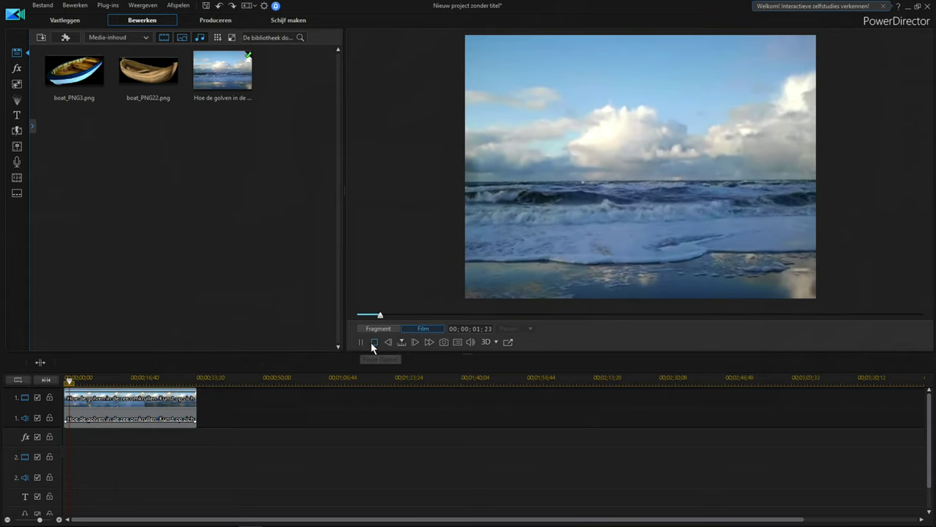
left_click(374, 341)
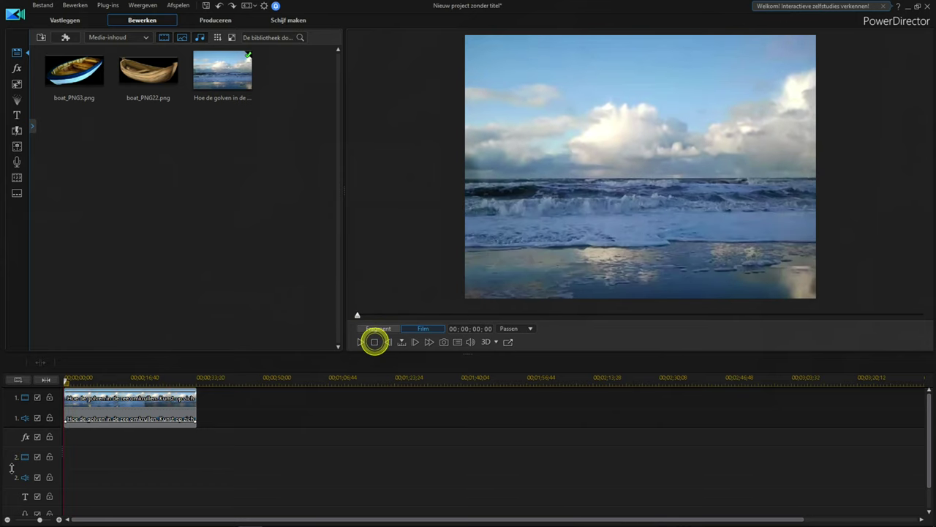
Step: Lower the wave clip's starting volume, switch off audio track 1, and briefly play the project to check the sound
left_click(104, 414)
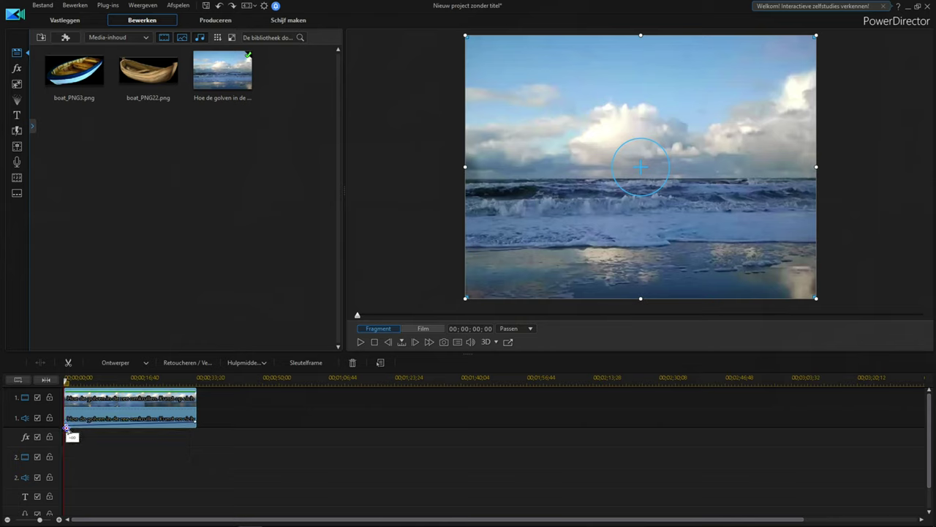
mouse_move(67, 428)
left_mouse_down()
mouse_move(67, 414)
mouse_move(68, 424)
left_mouse_up()
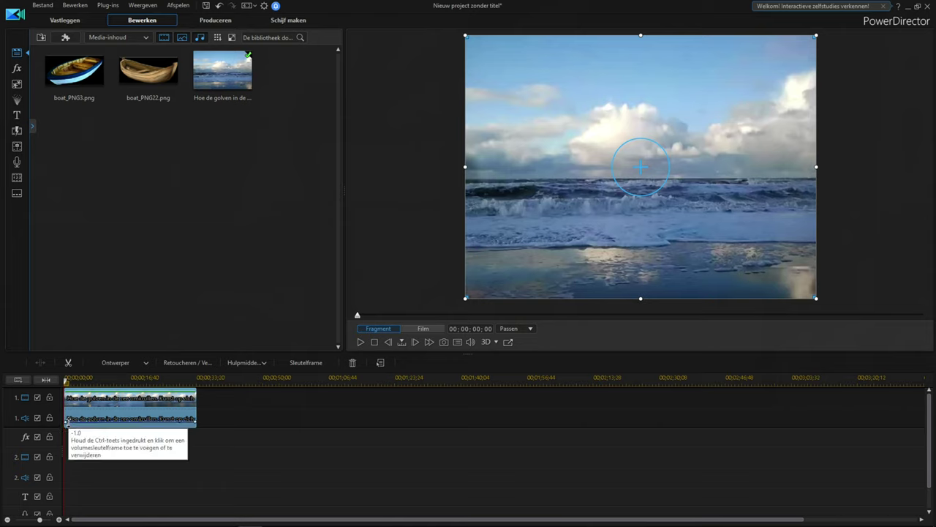
left_click(38, 417)
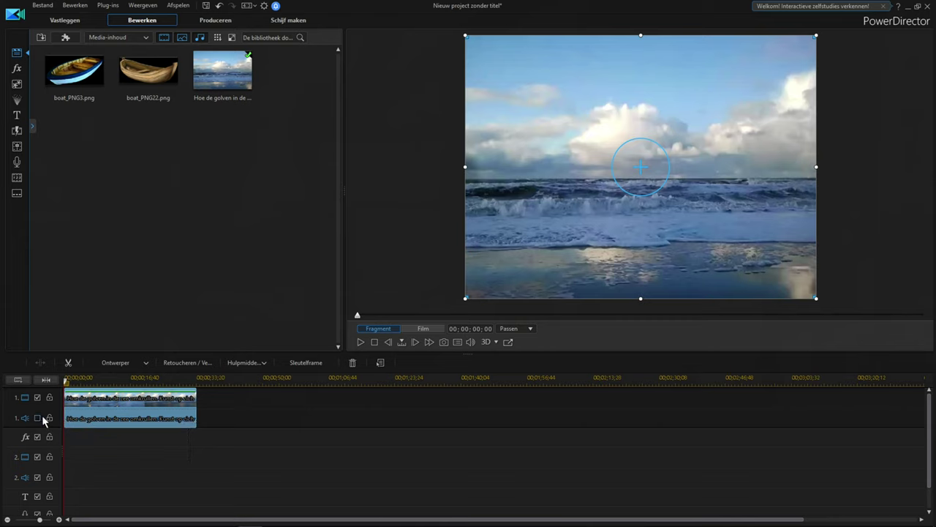
left_click(359, 341)
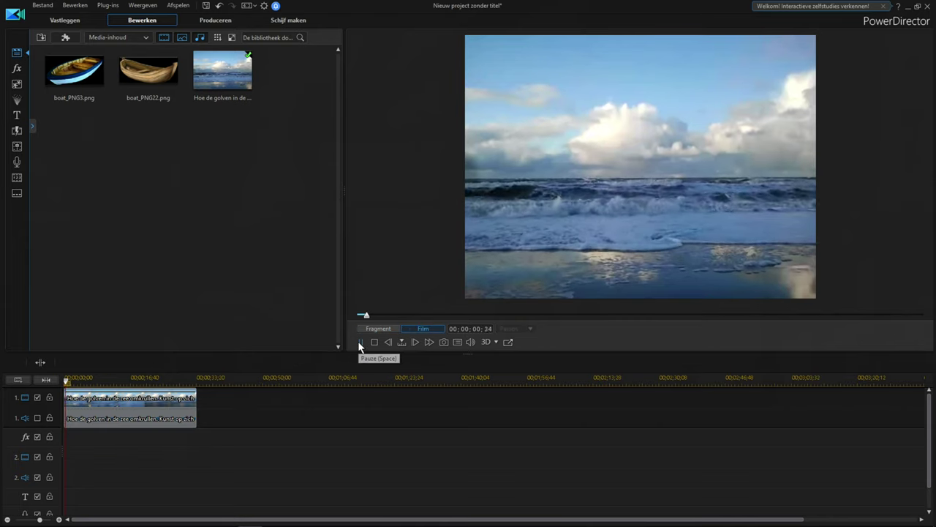
left_click(375, 342)
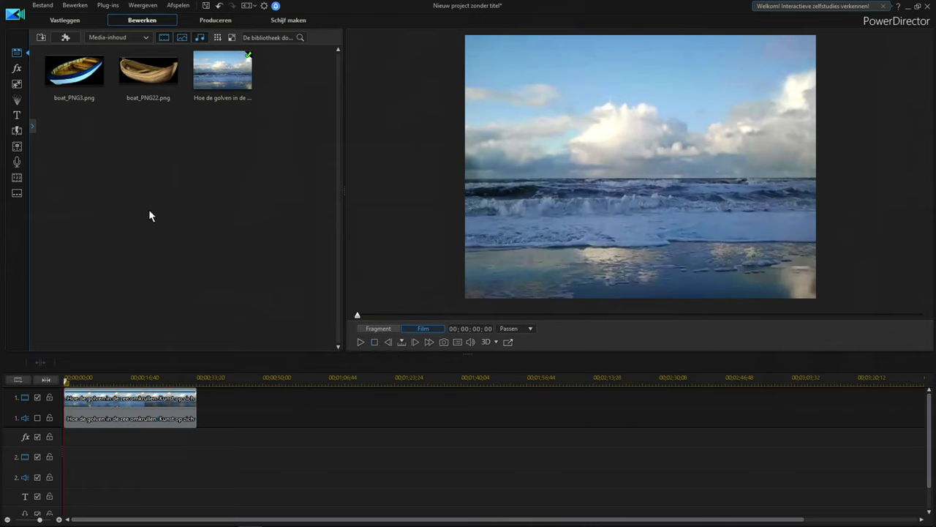
Step: Place boat_PNG22.png at the start of track 2, shrink the boat, and position it partly outside the frame's lower-left side
left_click(137, 78)
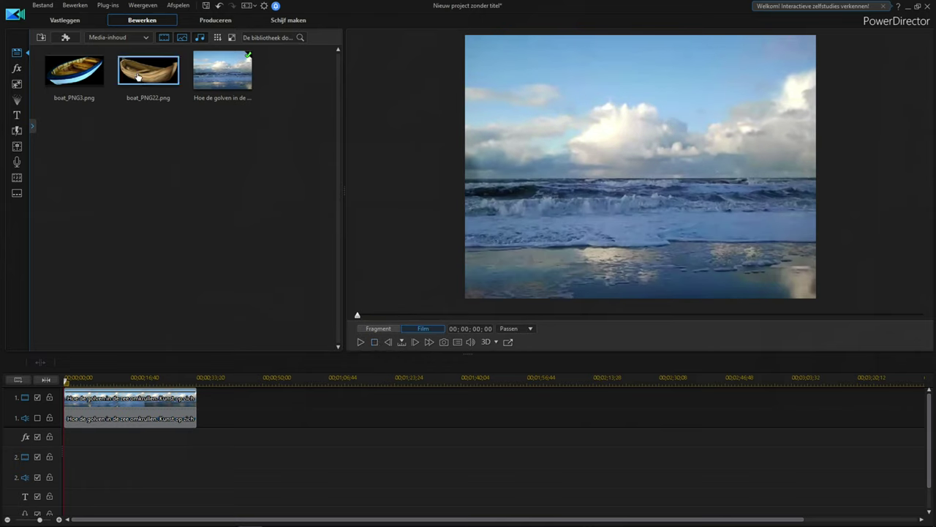
left_click_drag(138, 78, 70, 458)
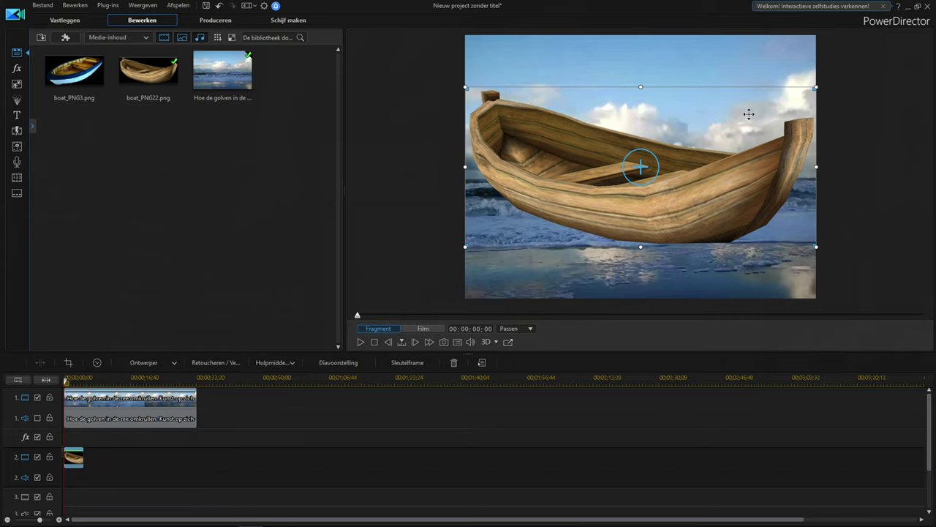
left_click_drag(815, 87, 542, 229)
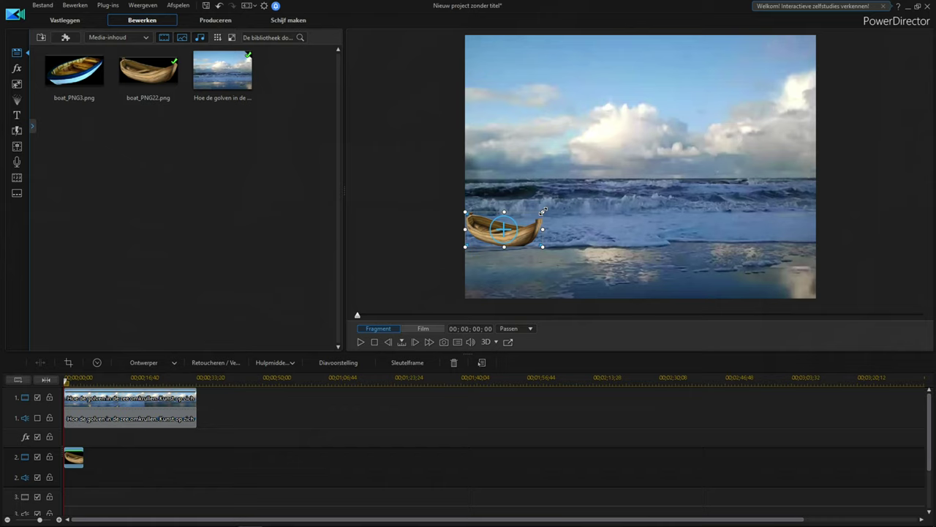
left_click(542, 212)
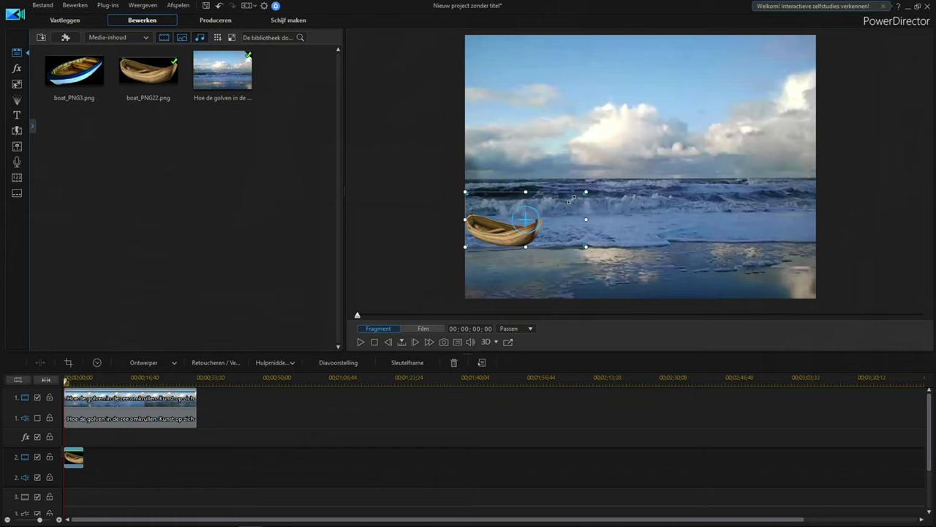
left_click_drag(608, 182, 476, 247)
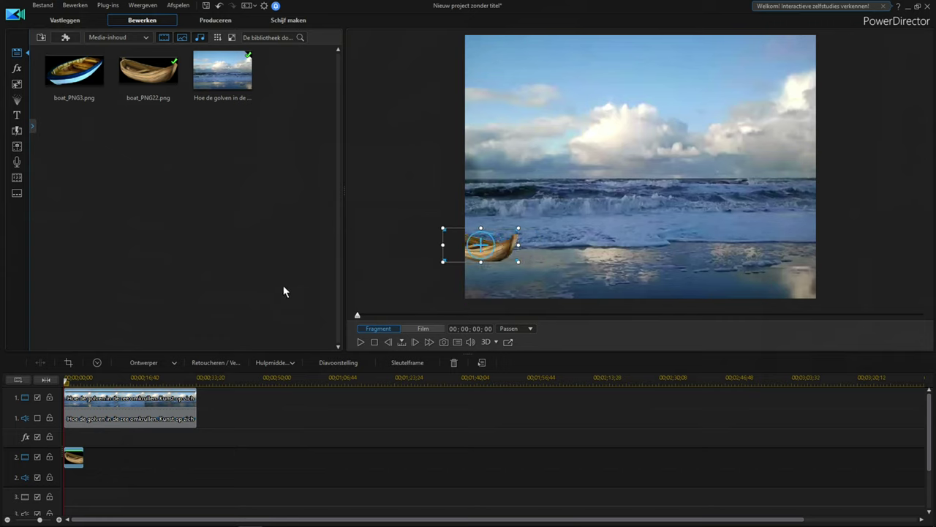
Step: Apply a horizontal wave-shaped motion path to the boat clip in the PiP Designer, and play the project to check the movement
left_click(153, 362)
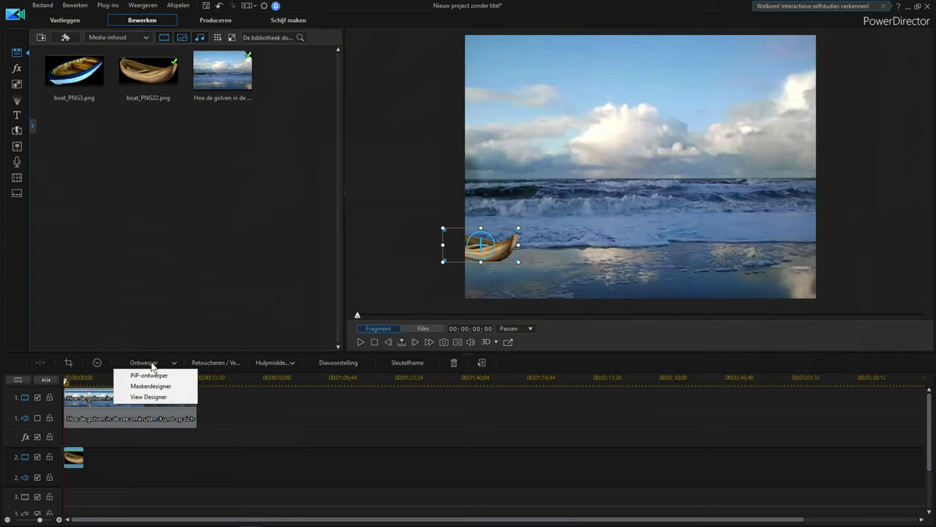
left_click(149, 375)
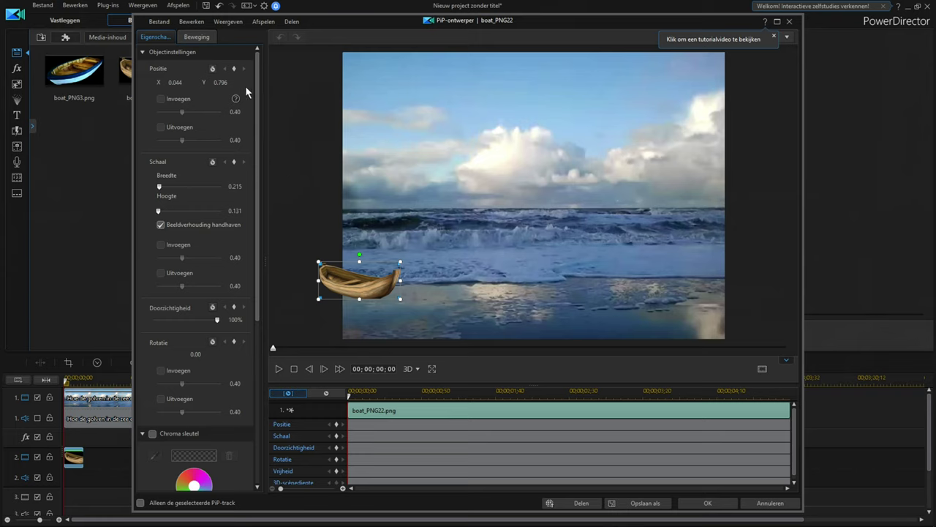
left_click(196, 36)
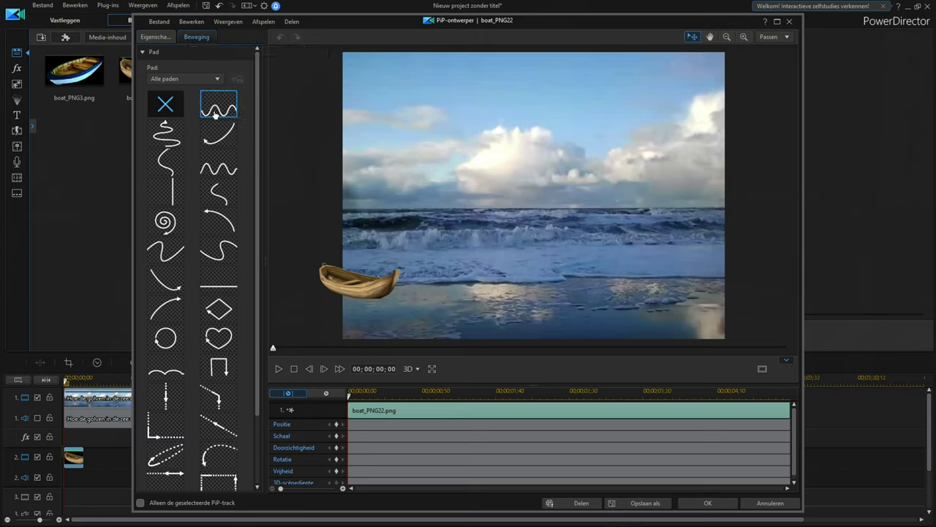
left_click(216, 167)
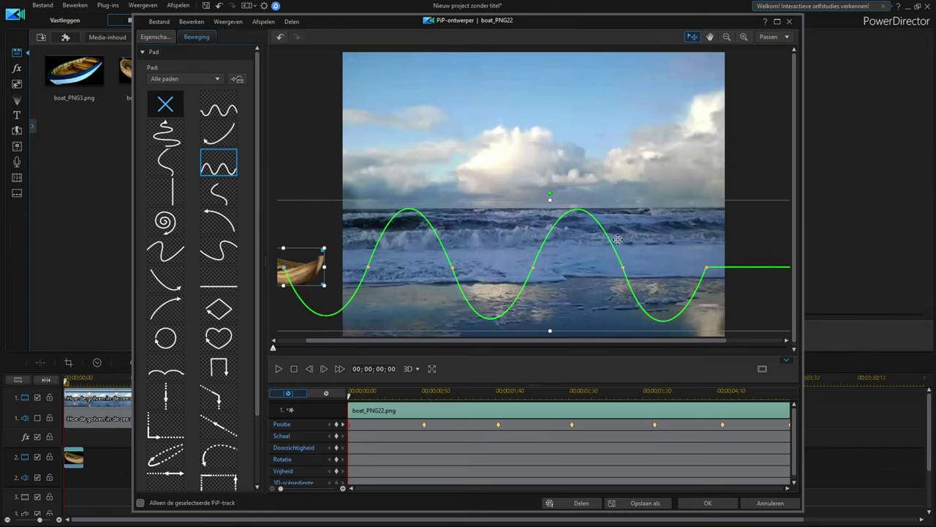
left_click(705, 503)
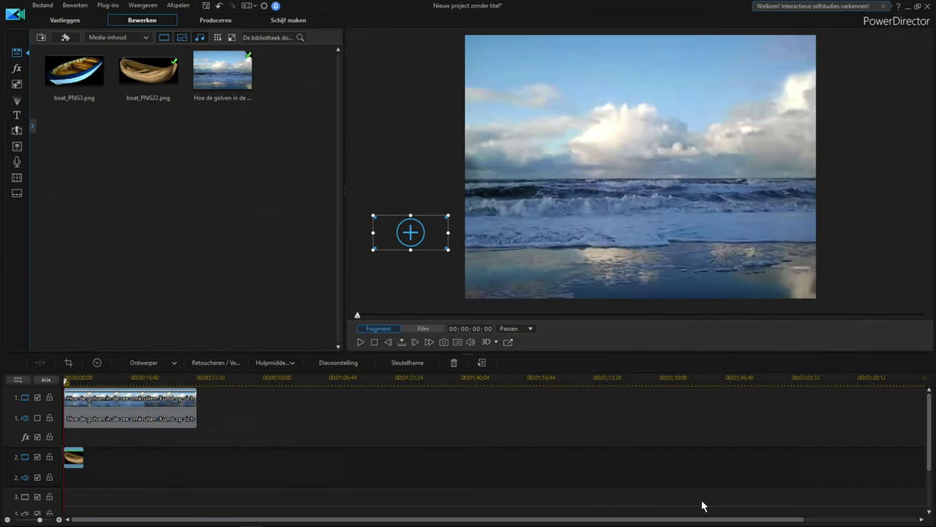
left_click(361, 343)
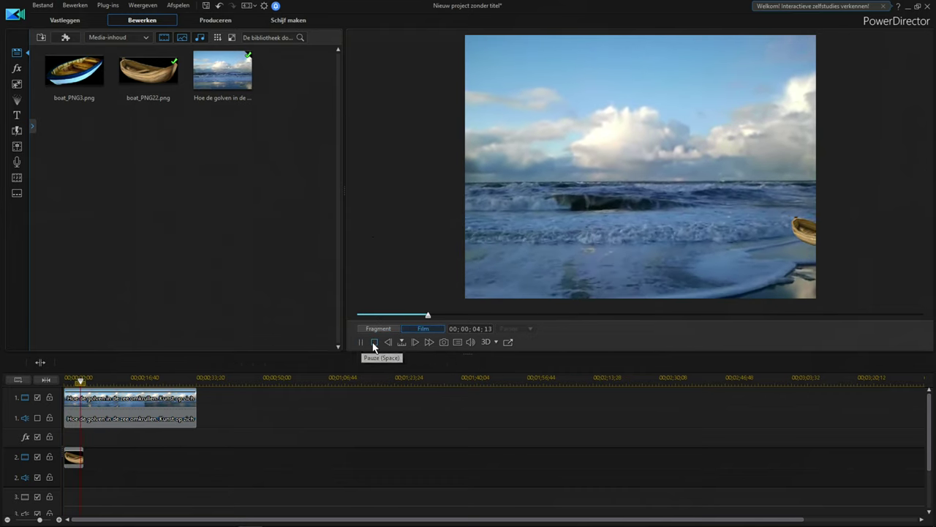
left_click(373, 342)
Step: Flatten the boat's motion path in the PiP Designer by lowering its crests and raising its troughs, and accept the result
double_click(73, 458)
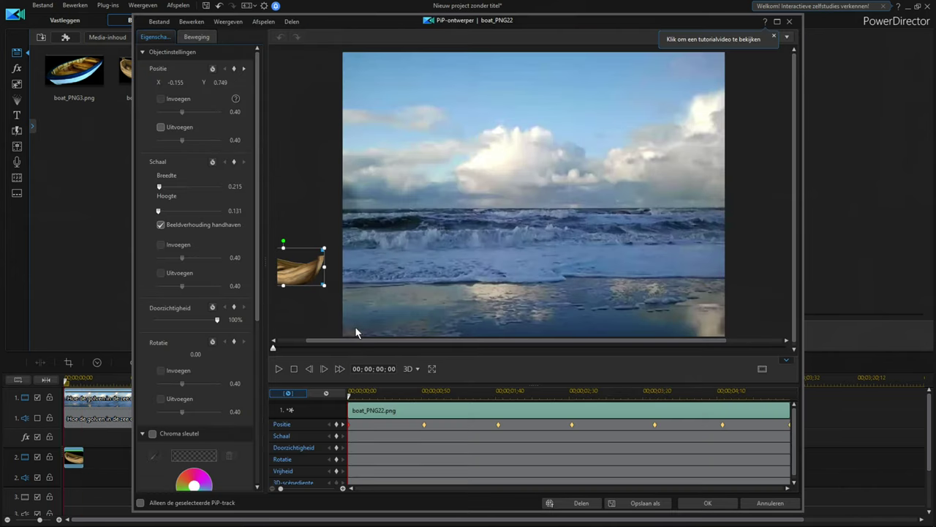
left_click(770, 503)
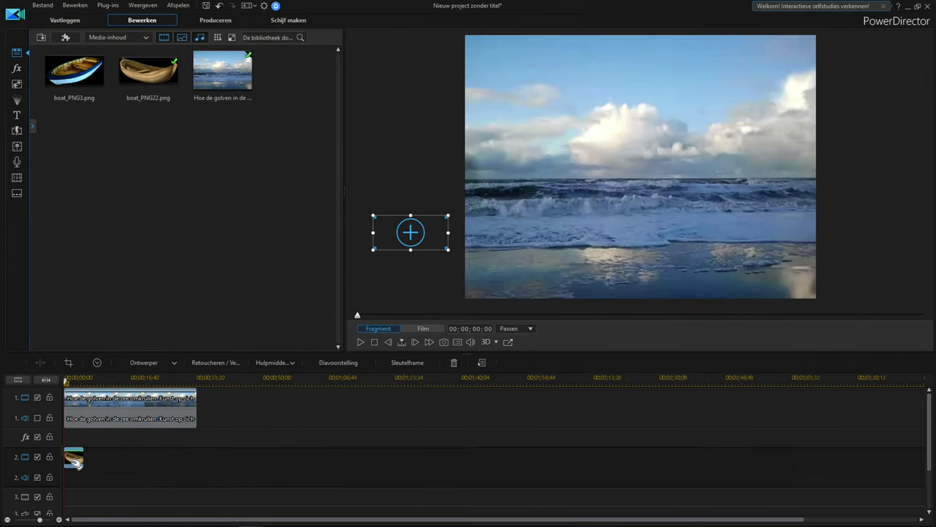
double_click(74, 458)
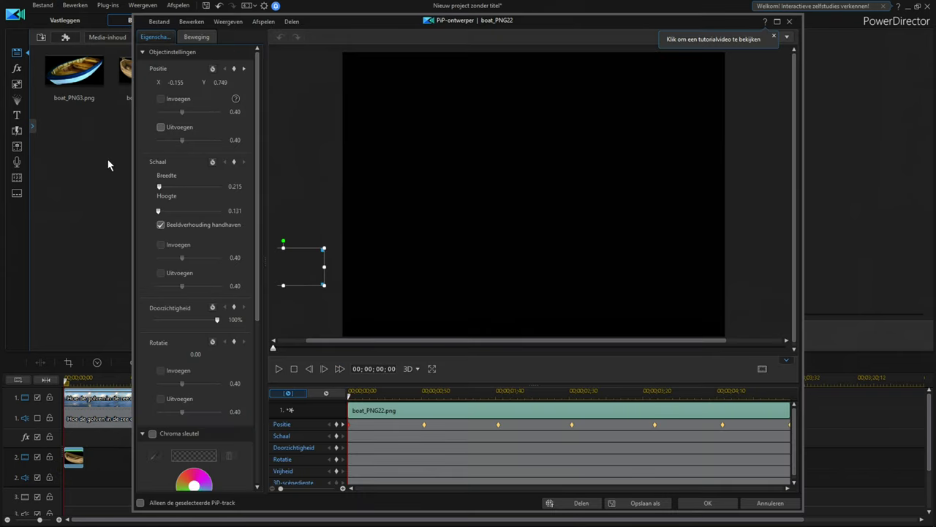
left_click(197, 37)
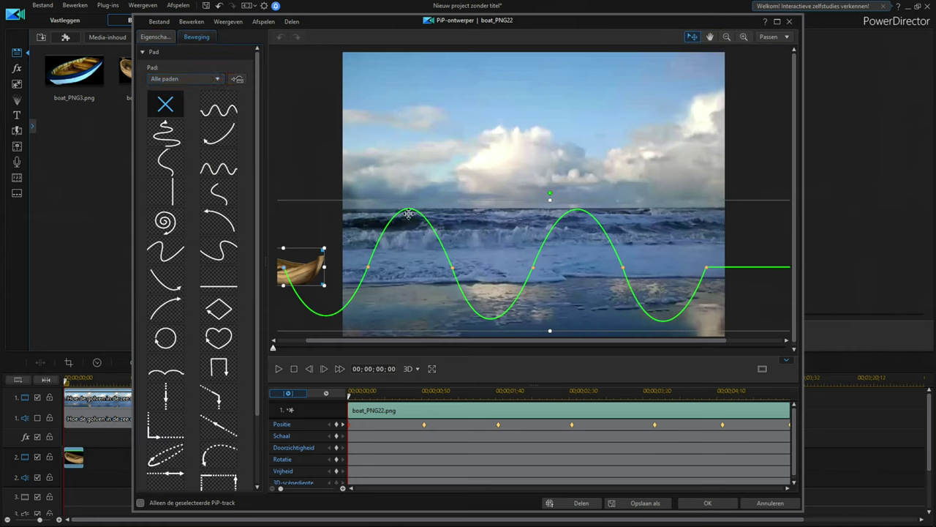
left_click_drag(410, 209, 417, 254)
left_click_drag(325, 313, 322, 281)
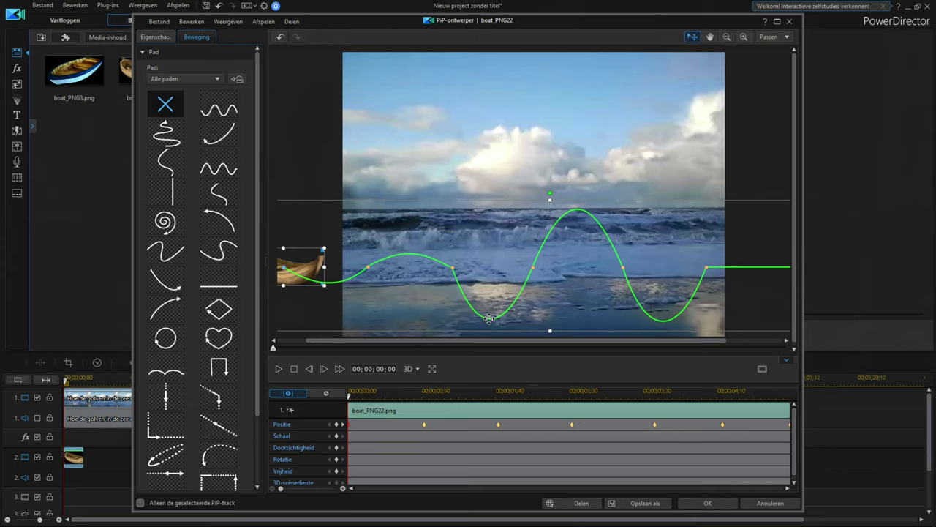
left_click_drag(490, 312, 495, 285)
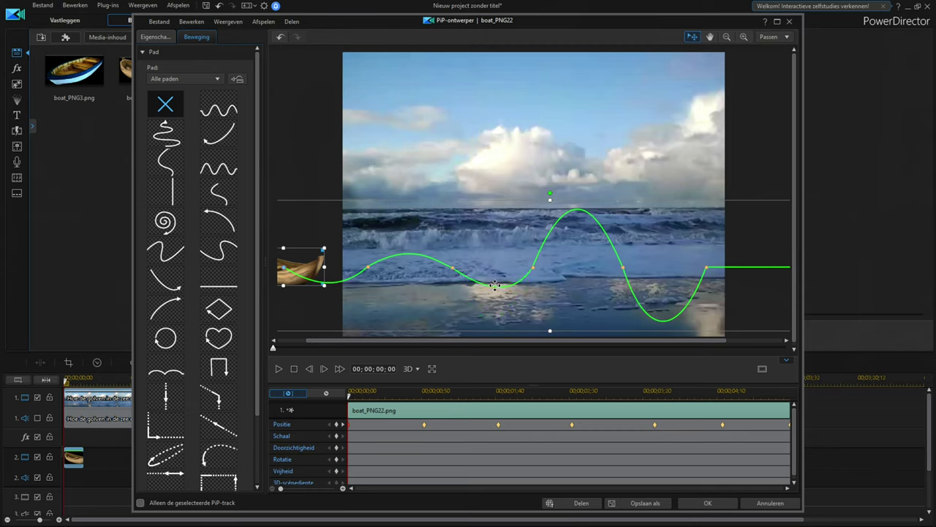
left_click(451, 266)
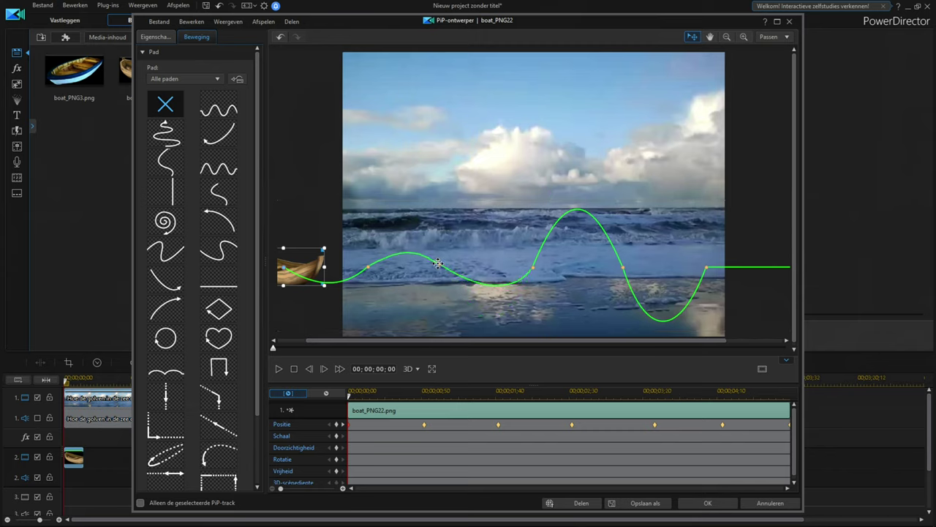
left_click(454, 270)
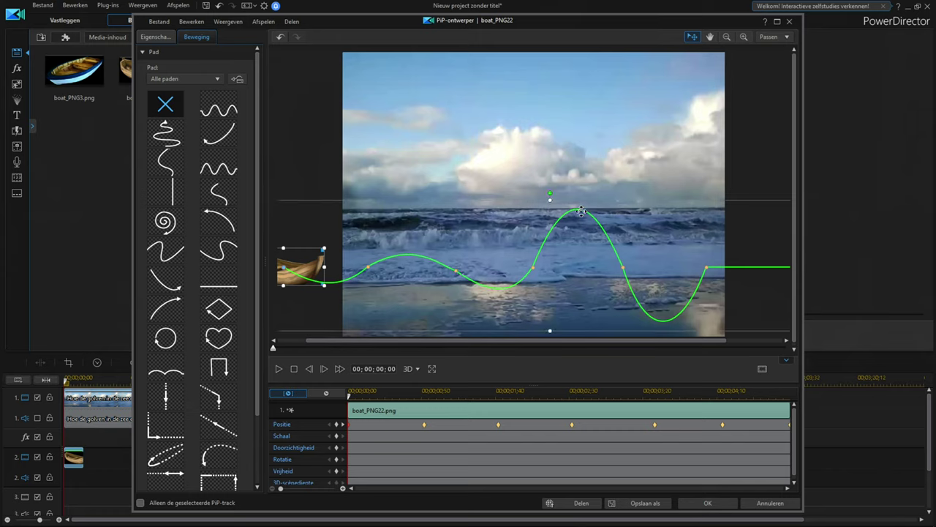
left_click_drag(578, 210, 578, 256)
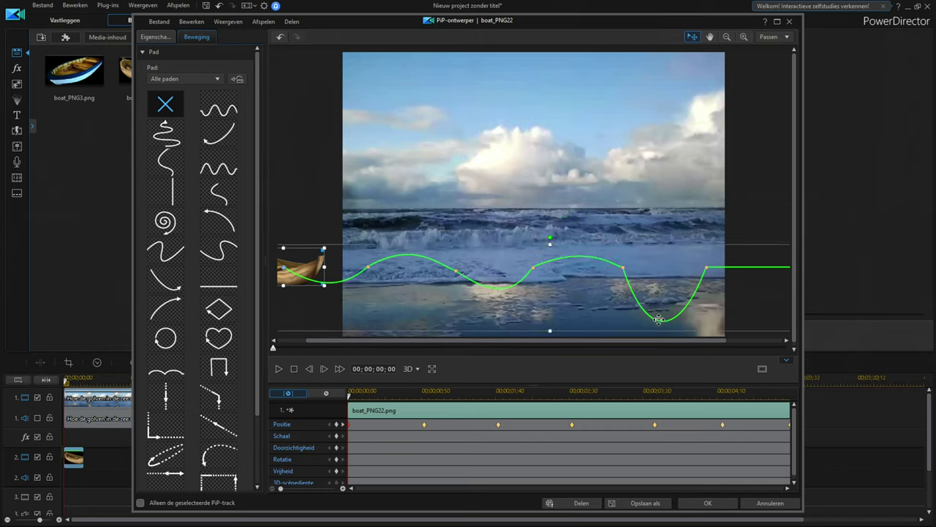
left_click_drag(661, 321, 672, 276)
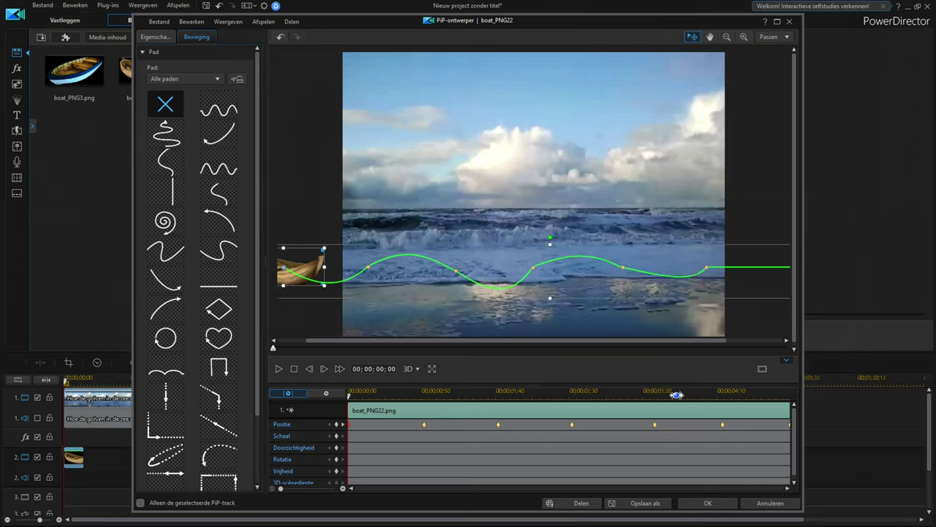
left_click(716, 501)
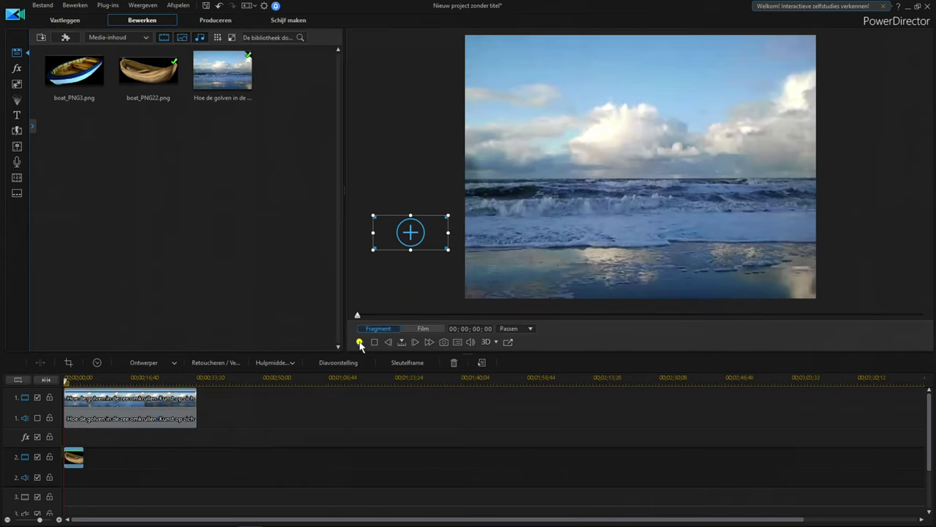
Step: Play the project to check the boat's flattened path, and select the boat clip on track 2
left_click(361, 344)
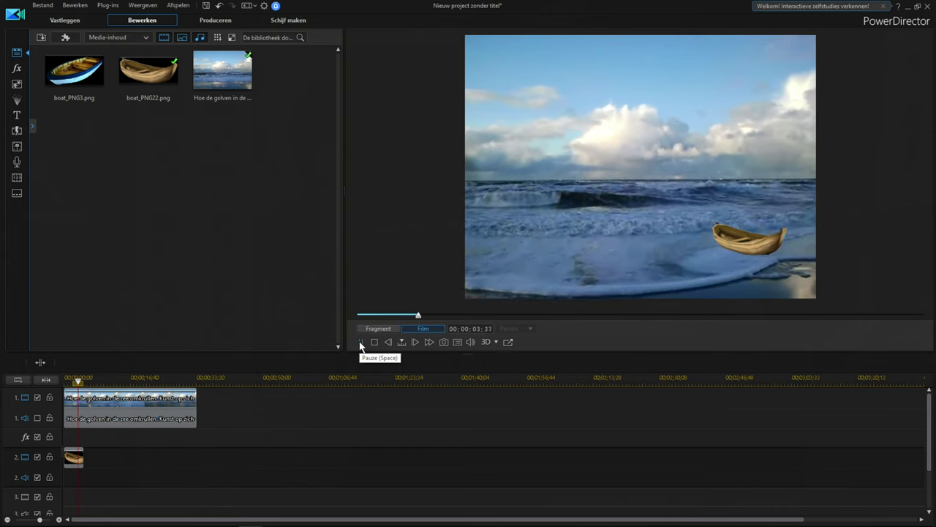
left_click(73, 457)
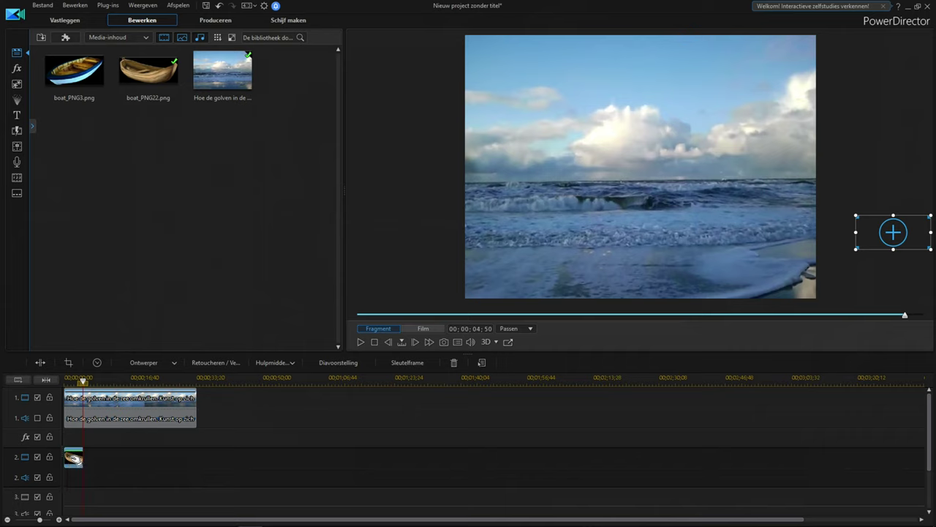
left_click(65, 457)
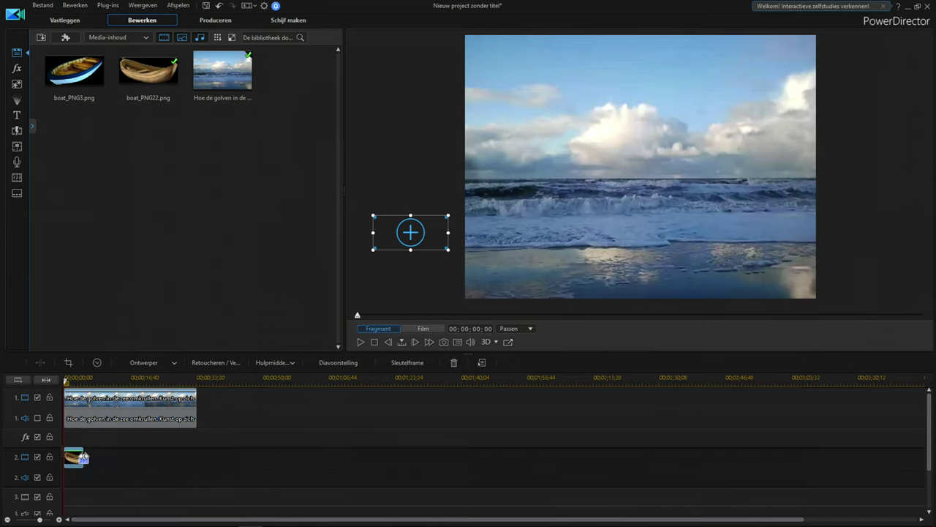
Step: Try extending the boat clip to end at 00;00;24;20, play the project to check its speed, and undo the extension
left_click_drag(85, 457, 160, 461)
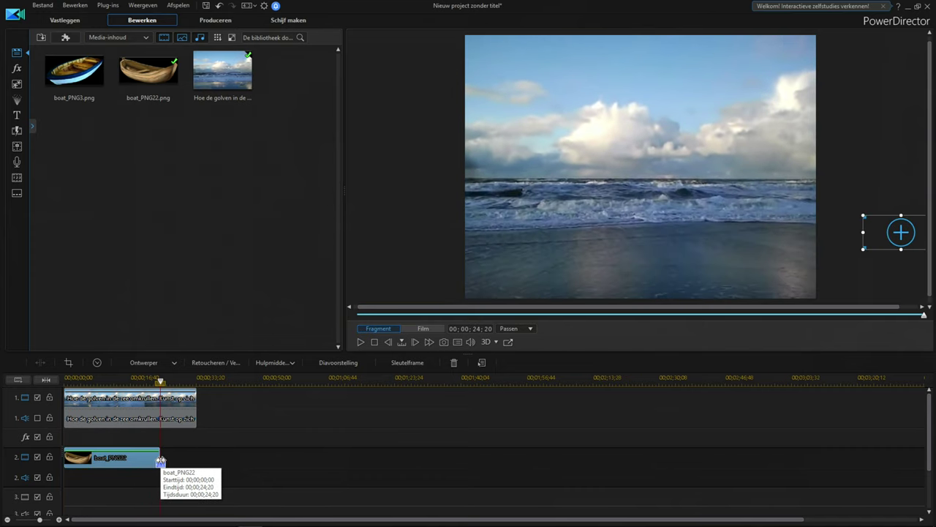
left_click(417, 328)
left_click(376, 341)
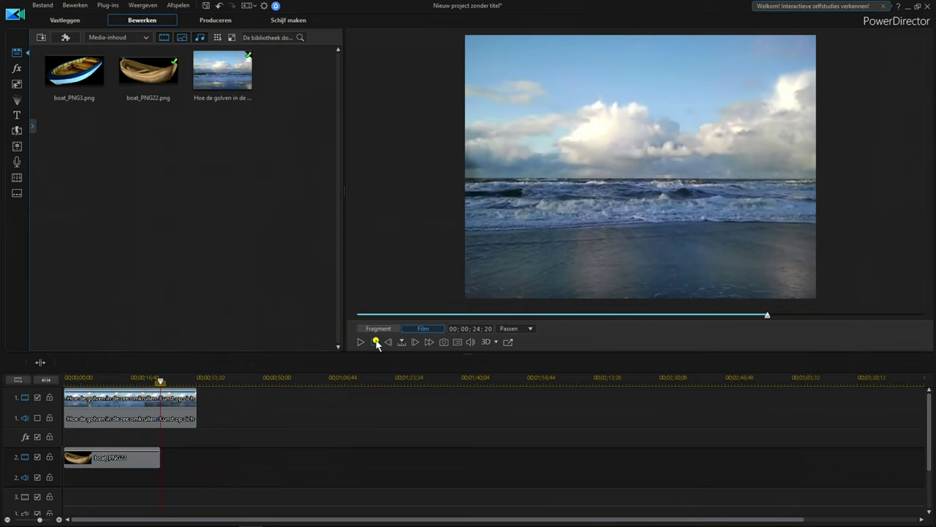
left_click(361, 341)
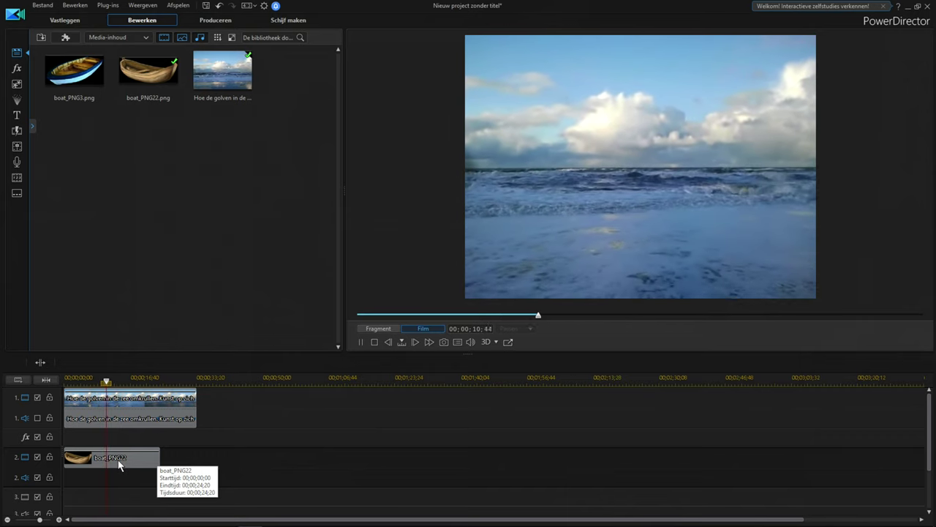
left_click(374, 341)
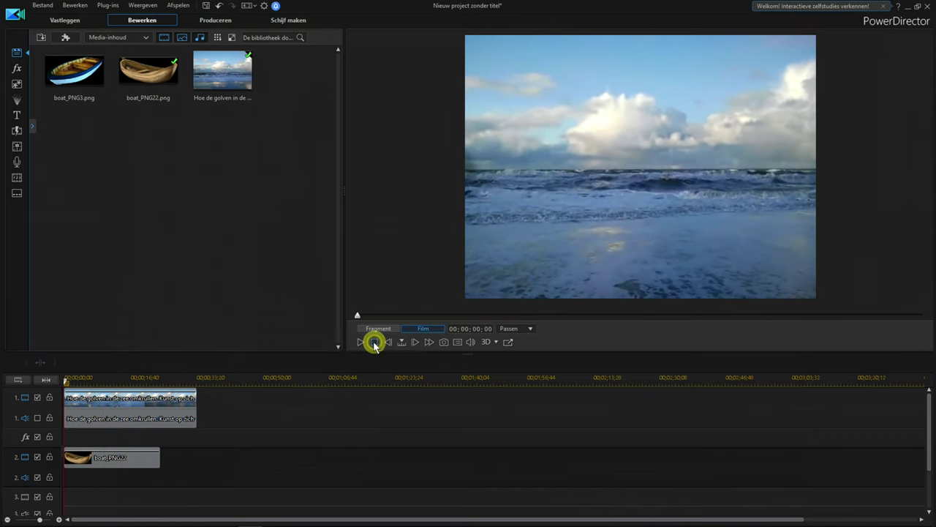
left_click(219, 7)
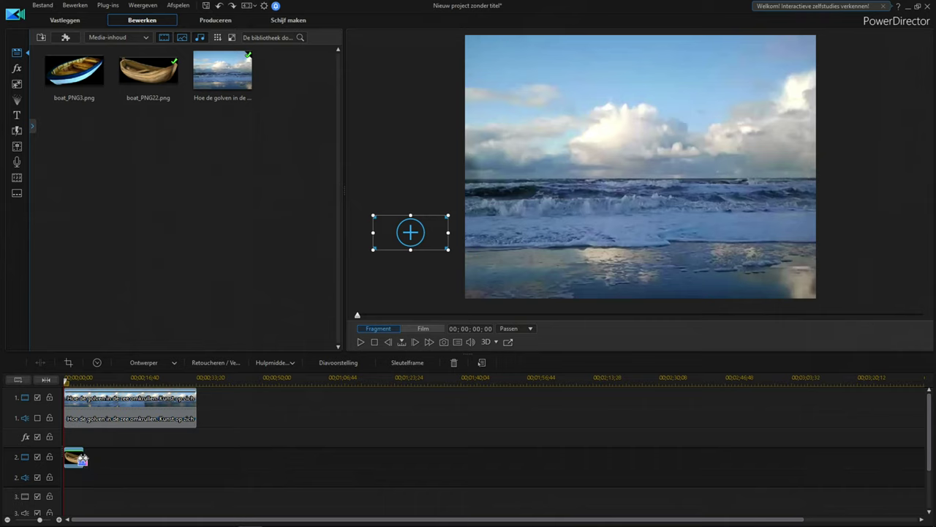
Step: Extend the boat clip on track 2 to end at 00;00;27;03 and play the project to check its speed
left_click_drag(83, 459, 171, 461)
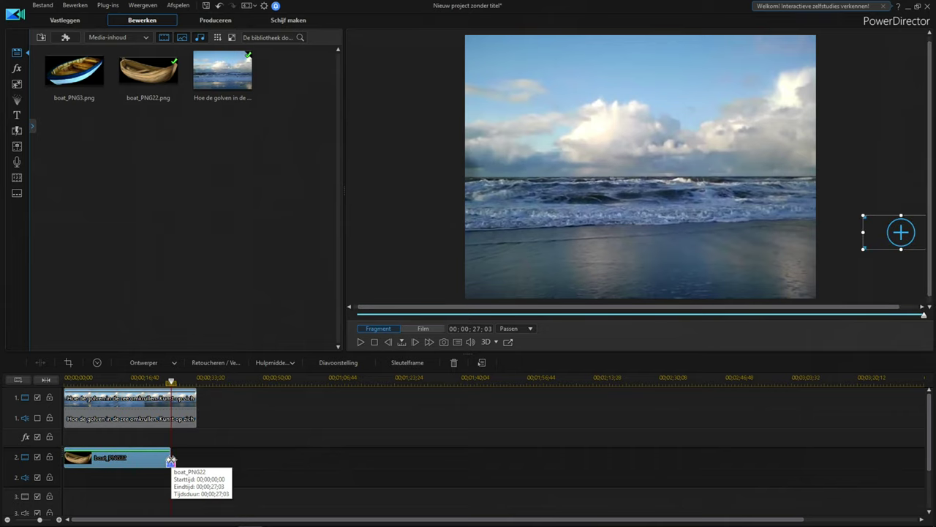
left_click(423, 328)
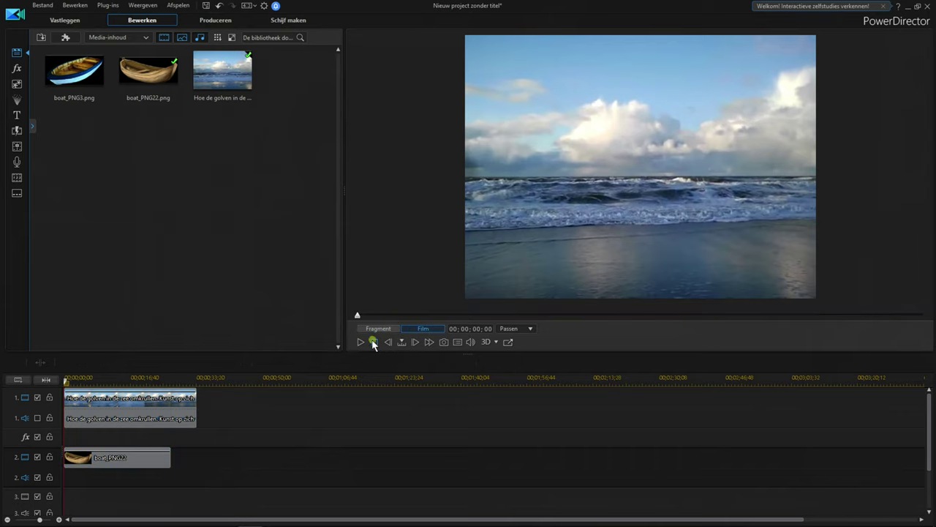
left_click(359, 343)
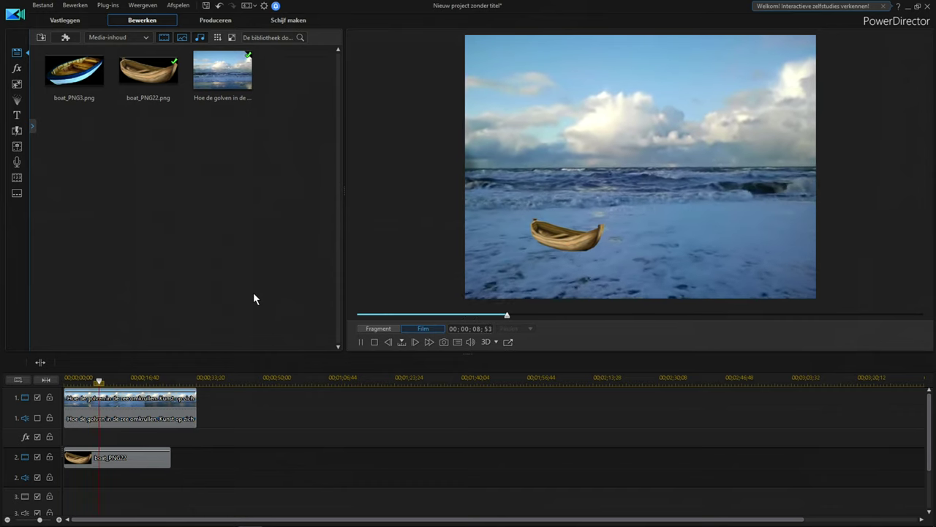
Step: Raise the boat on the sea so that it sails nearer the horizon, and play the project to check it
left_click(126, 463)
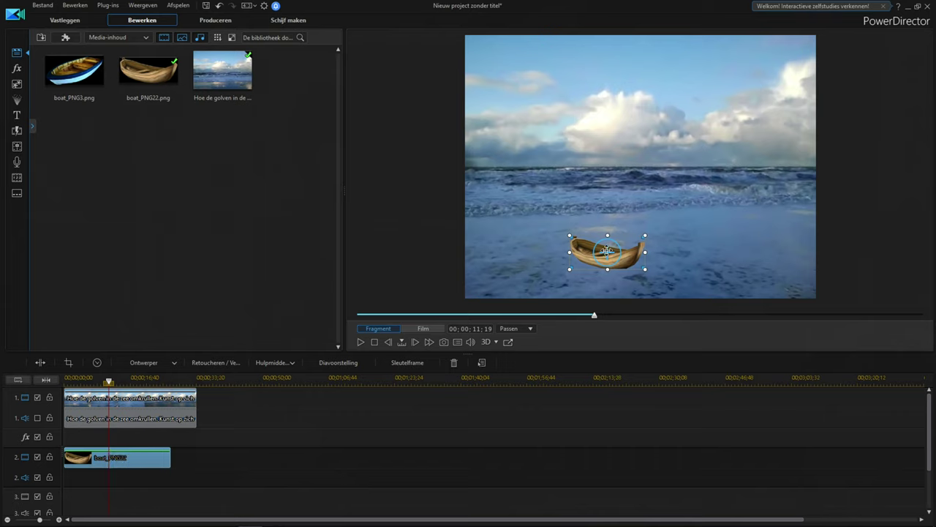
left_click(388, 342)
left_click(361, 342)
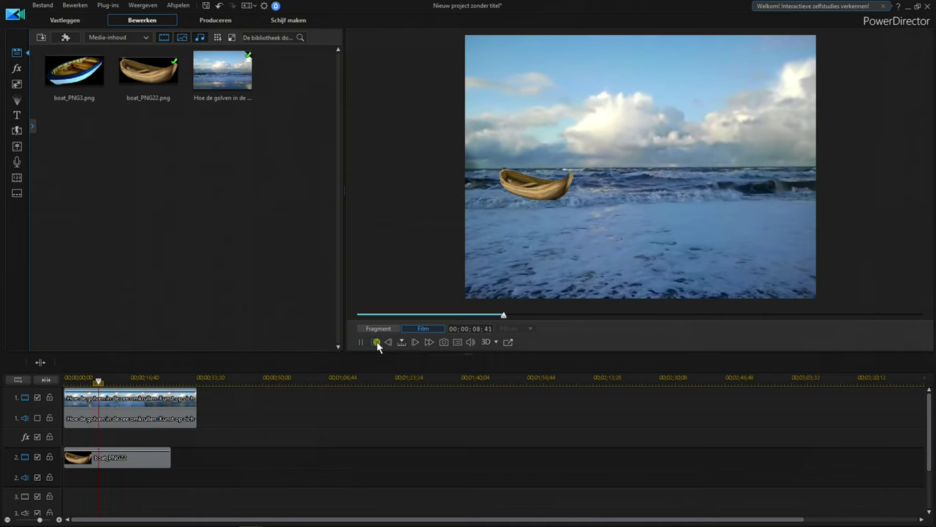
left_click(377, 342)
Step: Add a second copy of the sea-wave video to track 1 directly after the first, at 00;00;33;37
left_click(191, 406)
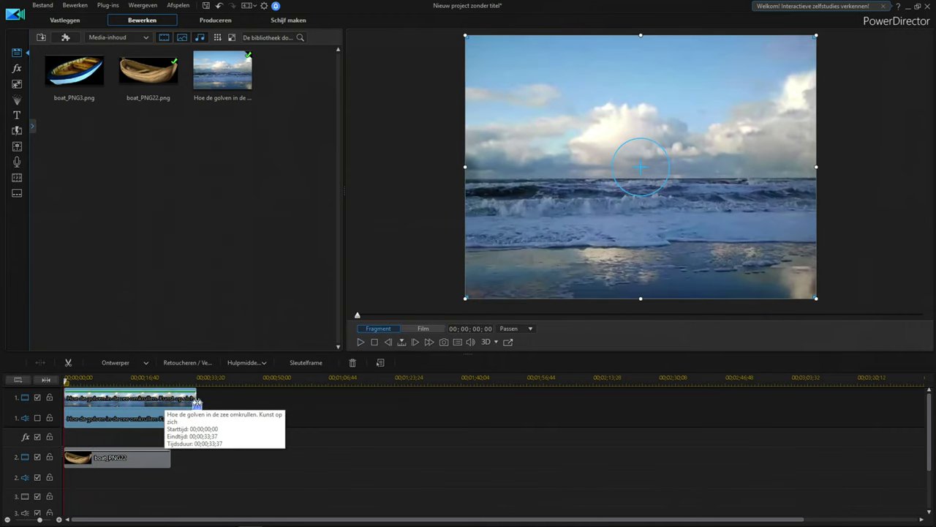
left_click(196, 402)
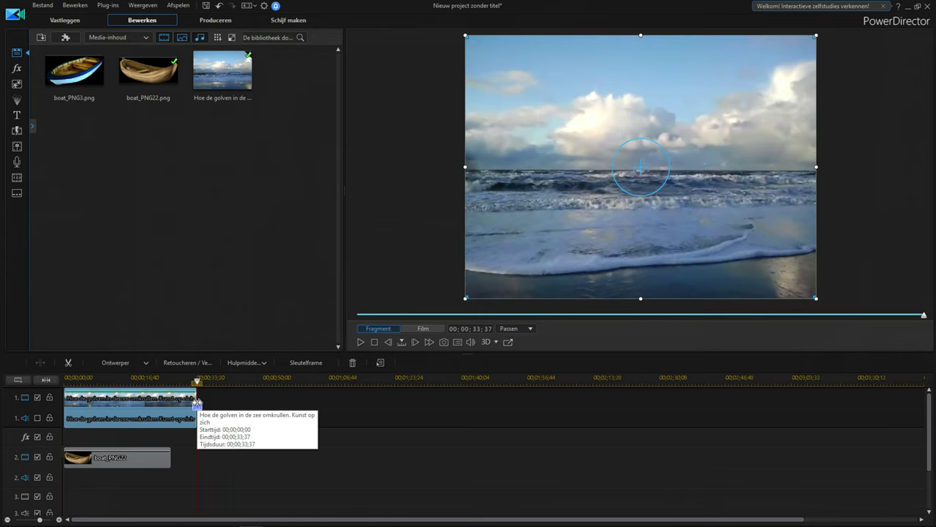
left_click_drag(215, 62, 199, 400)
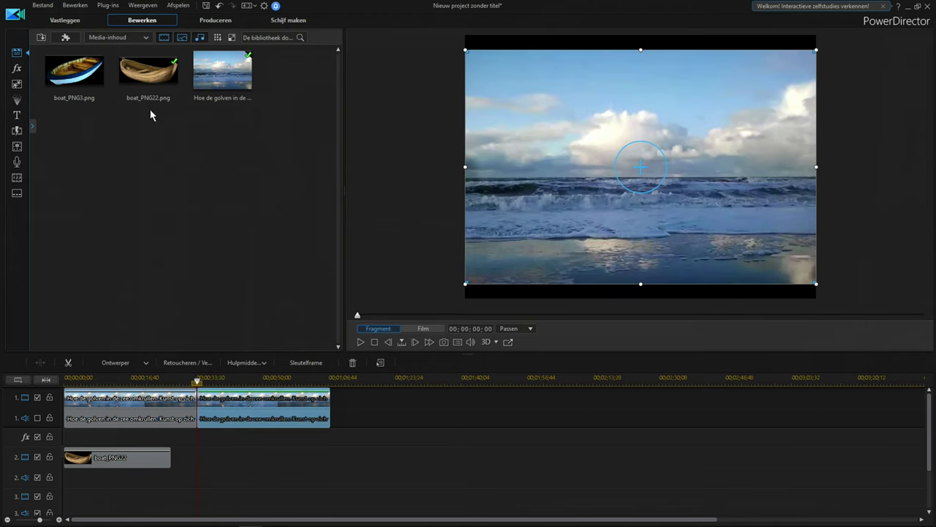
Step: Add boat_PNG3.png to track 2 at 00;00;33;37, and shrink it to a small boat on the water at the frame's left edge
left_click(77, 76)
left_click_drag(77, 77, 199, 463)
left_click_drag(196, 458, 197, 458)
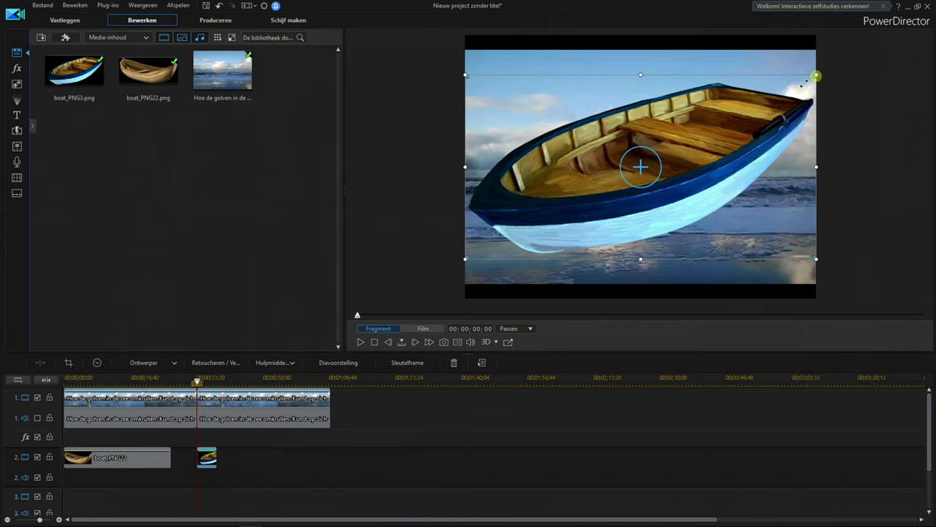
left_click_drag(817, 74, 501, 213)
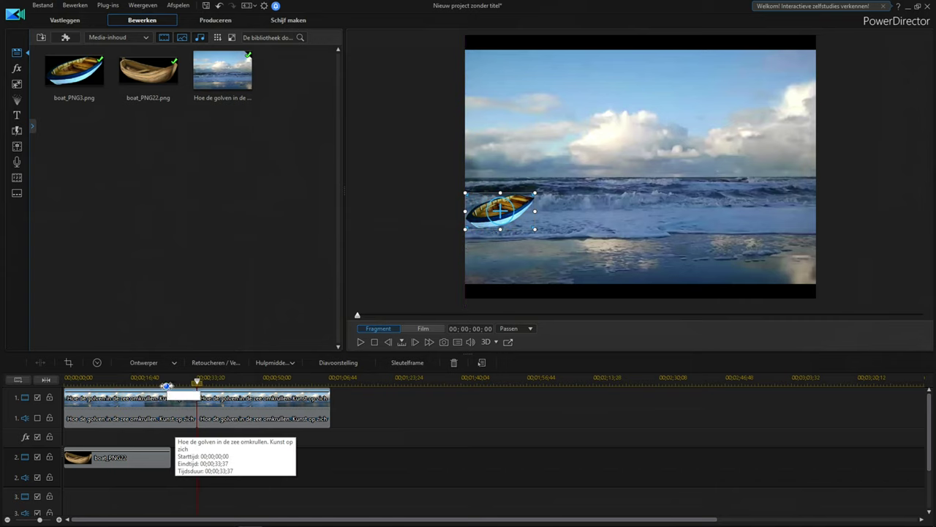
left_click(151, 364)
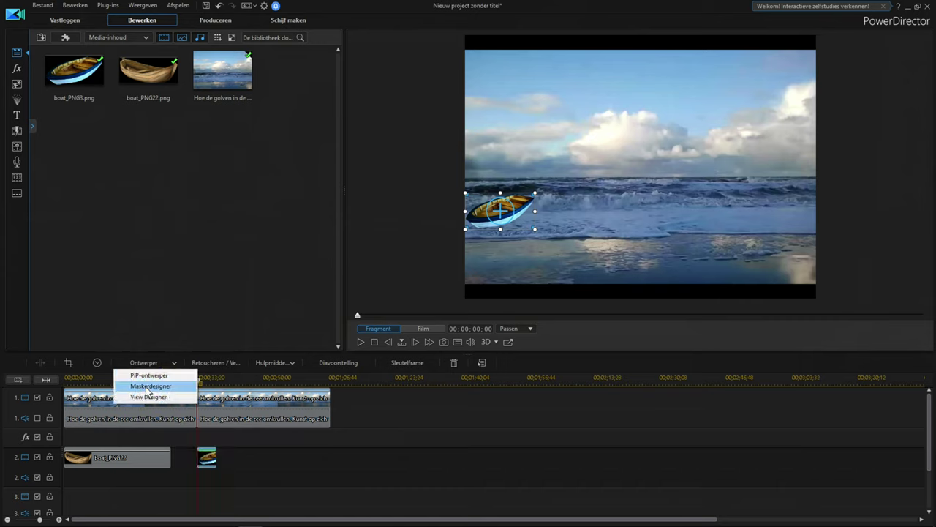
double_click(207, 456)
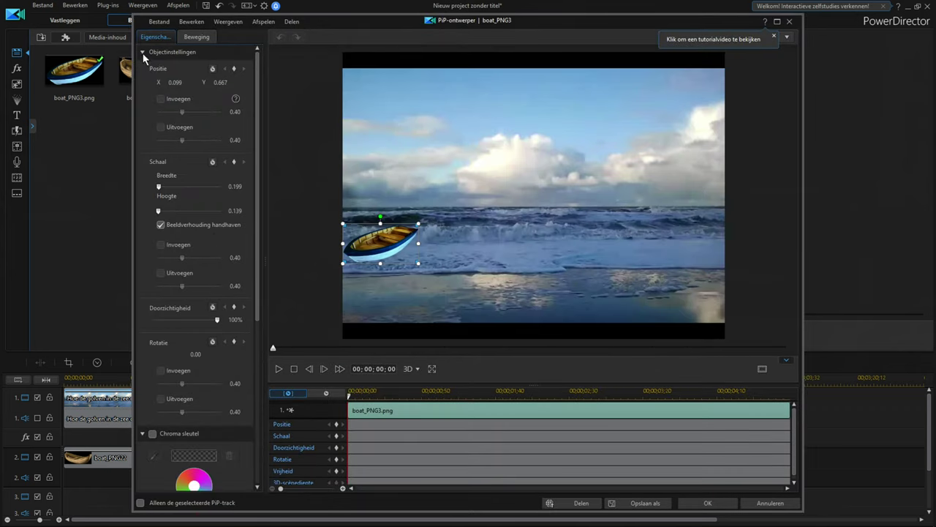
left_click(144, 54)
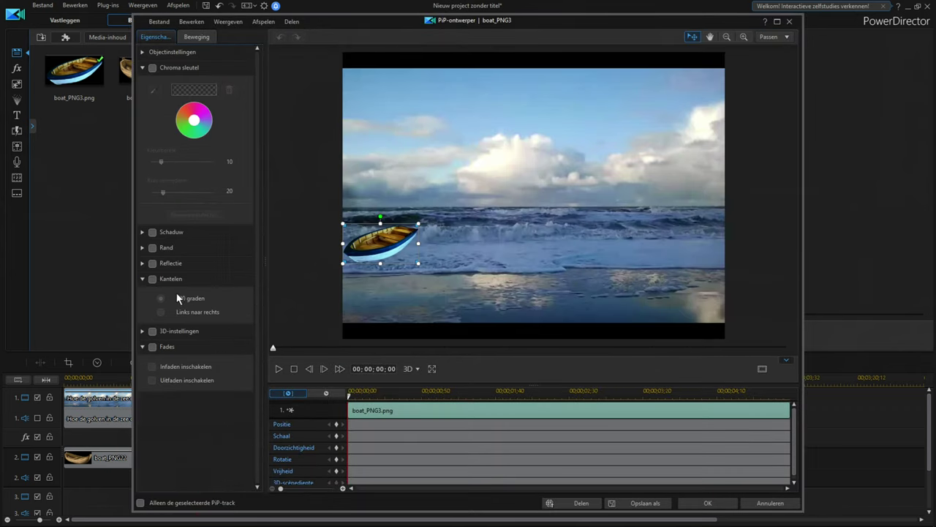
left_click(765, 503)
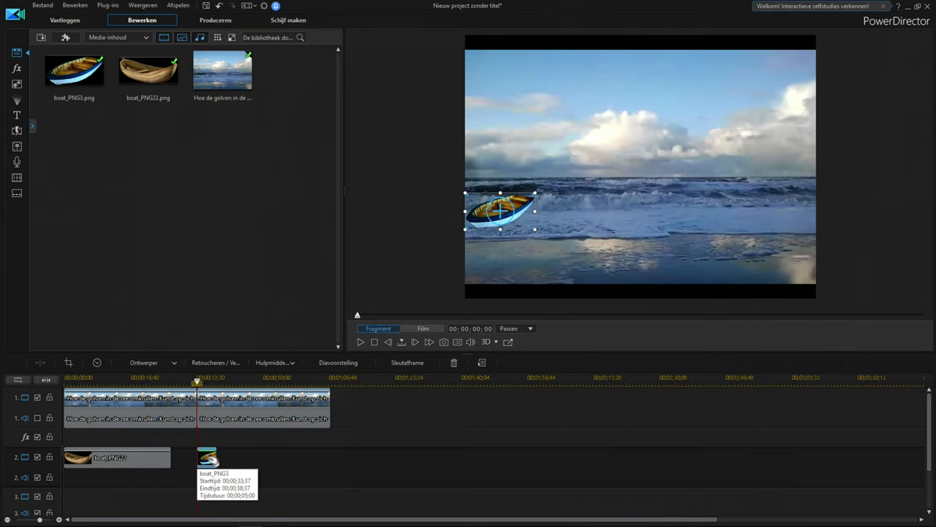
Step: Flip the boat_PNG3 clip left to right in the PiP Designer and accept the result
double_click(208, 458)
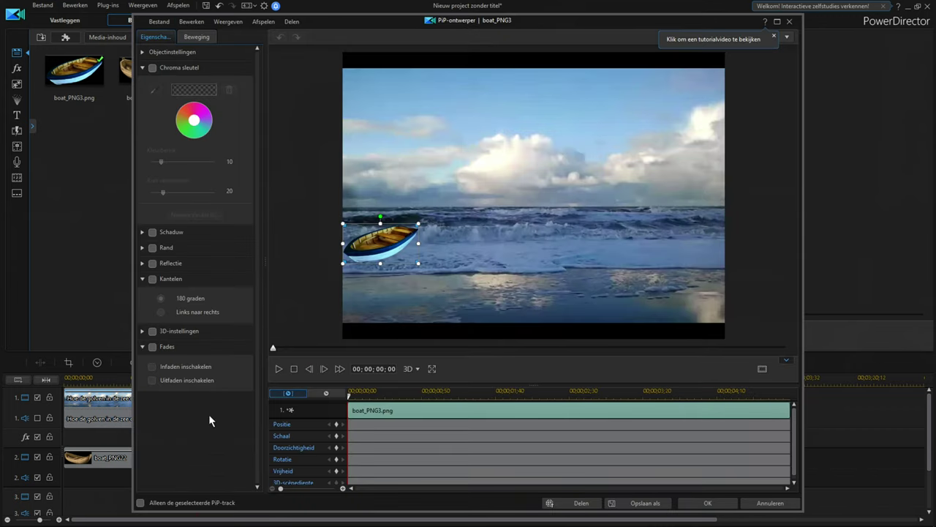
left_click(153, 278)
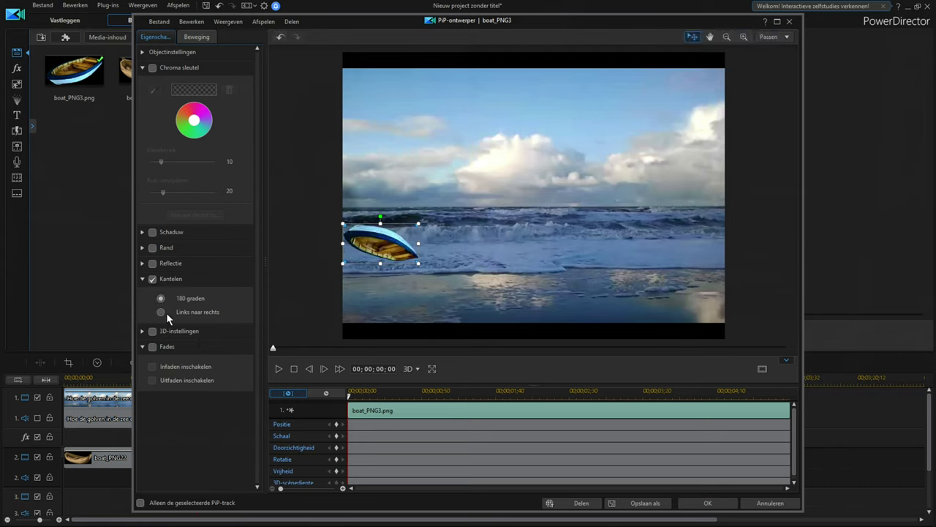
left_click(161, 313)
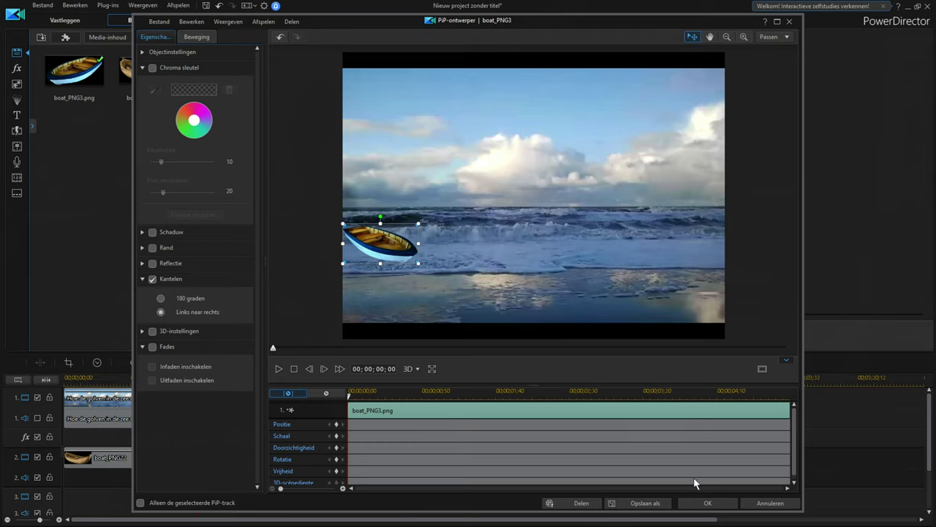
left_click(704, 503)
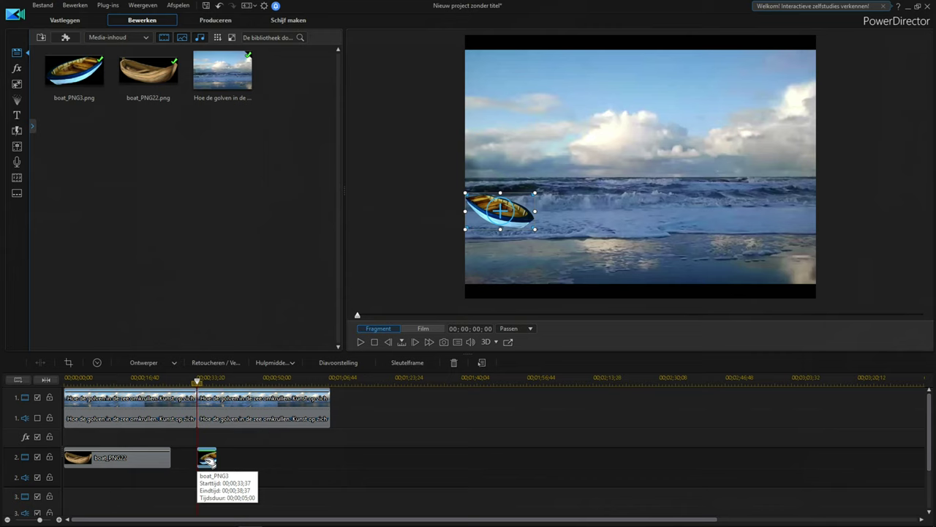
double_click(207, 459)
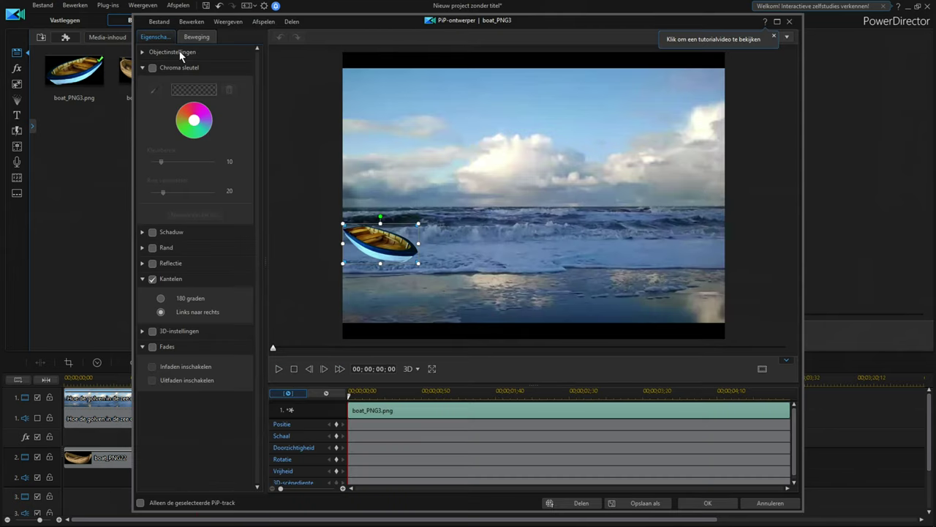
left_click(196, 36)
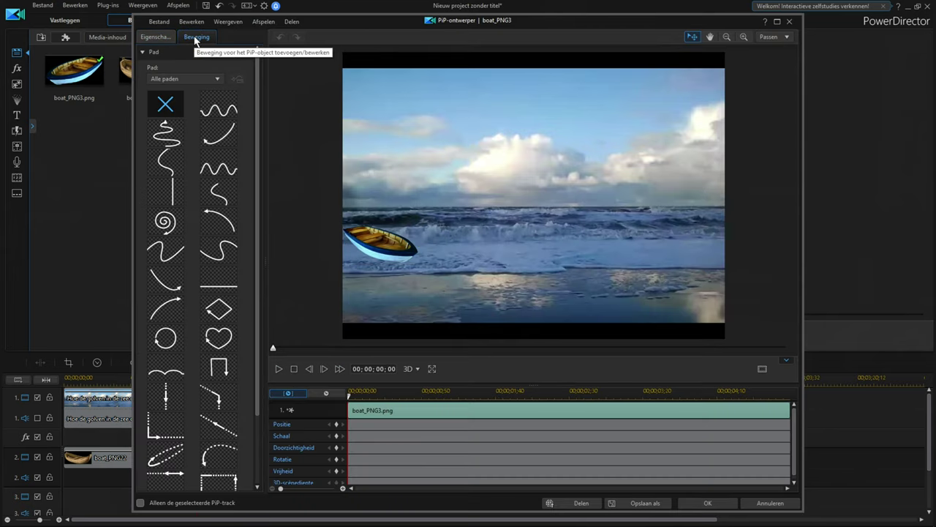
left_click(748, 504)
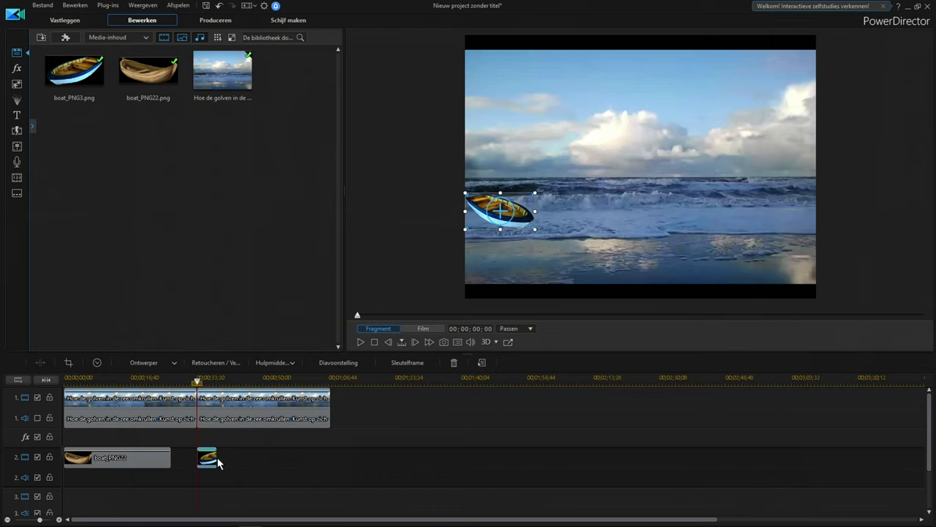
Step: Lengthen the boat_PNG3 clip and shift it on track 2 so it runs from 00;00;37;25 to 00;00;57;24
left_click_drag(214, 458, 247, 458)
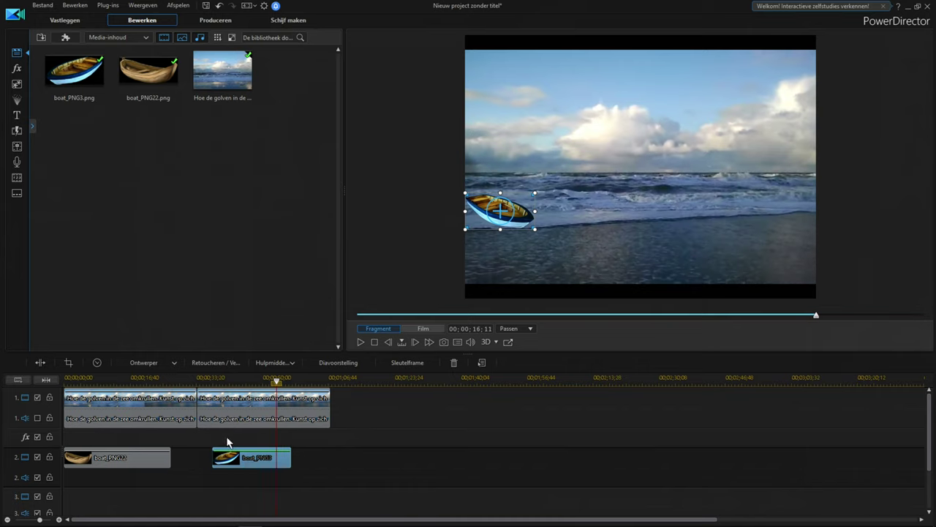
left_click(211, 457)
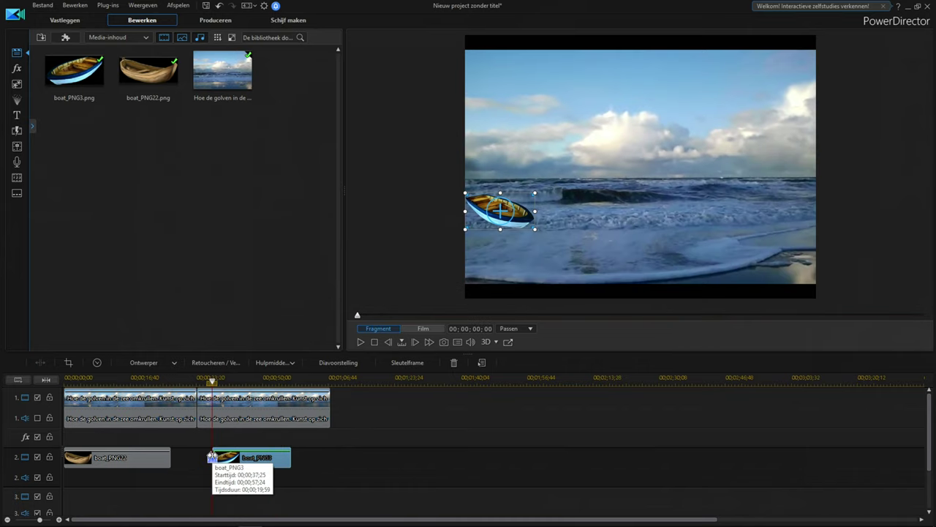
left_click(291, 460)
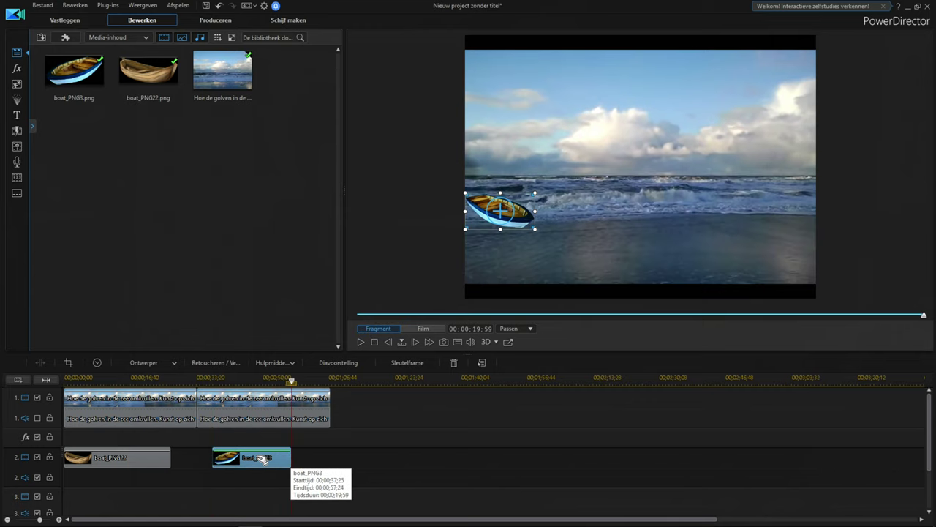
Step: In the PiP Designer, place the boat just outside the frame's left edge at the clip start, with position, scale and rotation keyframes there
double_click(256, 458)
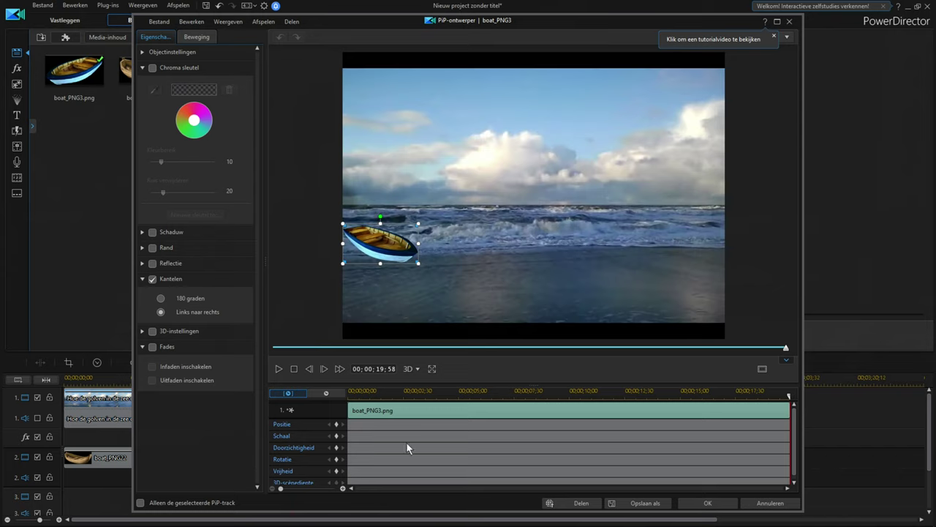
left_click(786, 396)
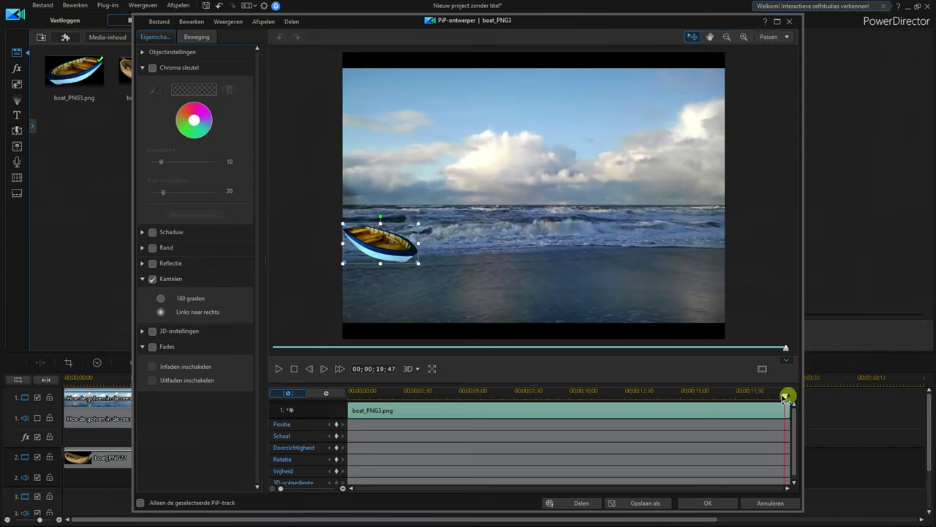
left_click_drag(785, 396, 326, 410)
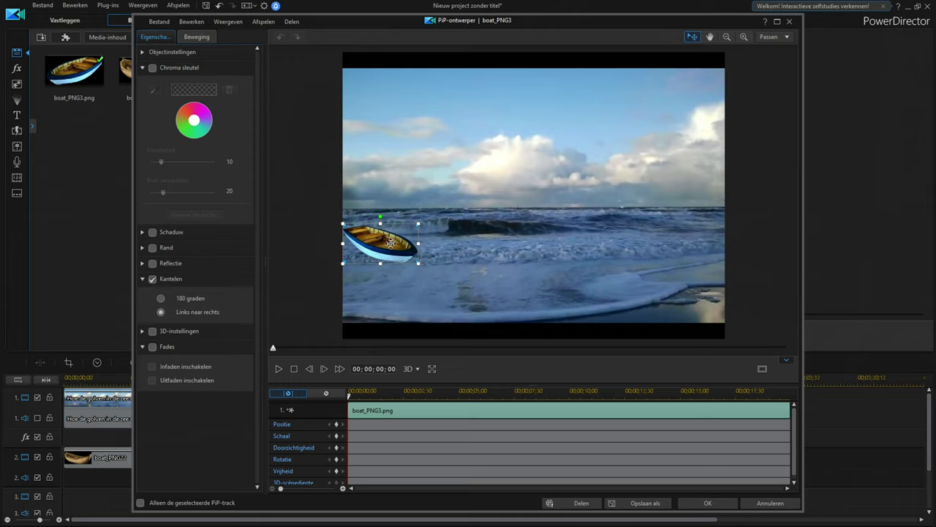
left_click_drag(388, 243, 312, 248)
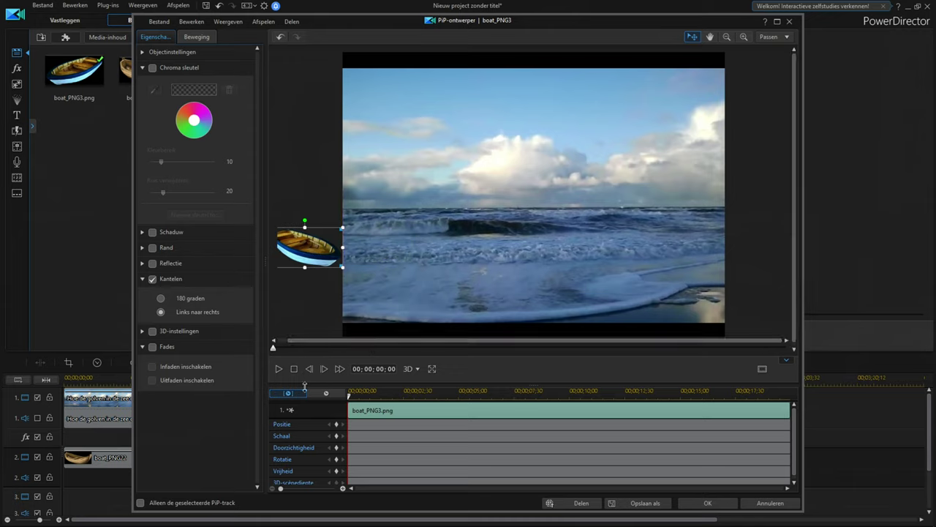
left_click(337, 425)
mouse_move(322, 258)
left_mouse_down()
mouse_move(437, 199)
mouse_move(316, 254)
left_mouse_up()
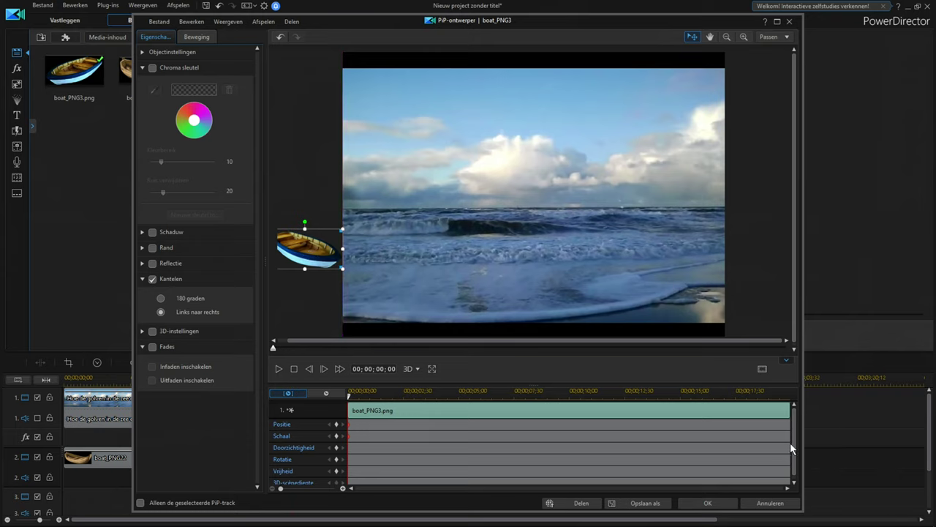
left_click_drag(793, 444, 796, 458)
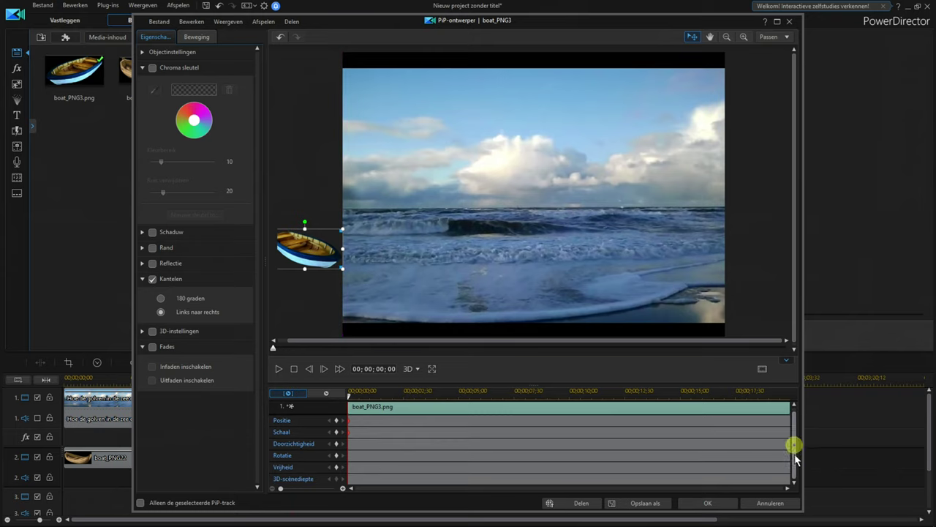
left_click(337, 457)
Step: Move the boat just inside the frame's left edge at about 00;00;01;43 and set a position keyframe there
left_click_drag(349, 396, 388, 401)
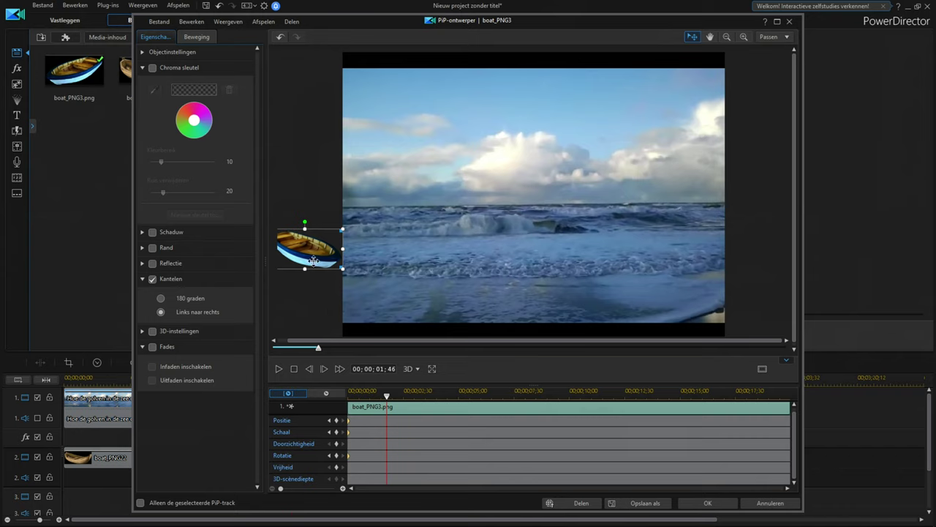
left_click_drag(312, 261, 377, 259)
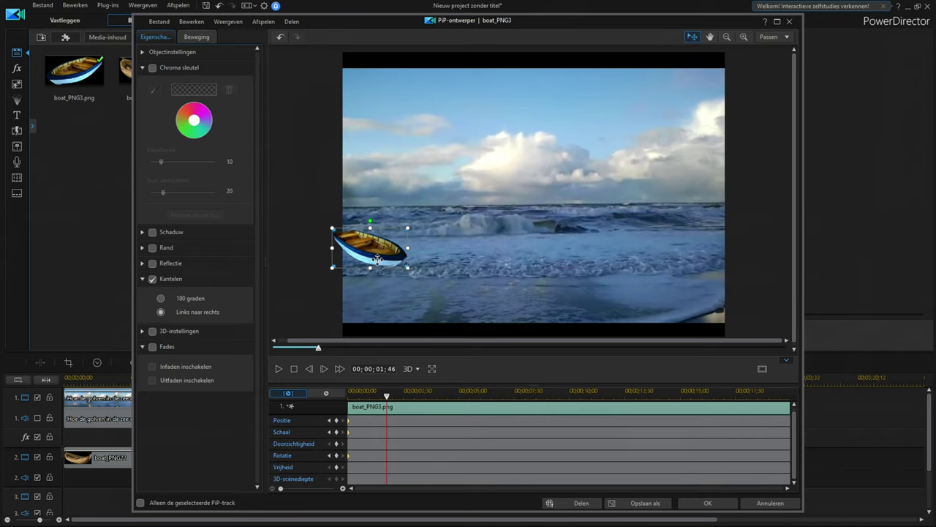
left_click_drag(377, 259, 383, 260)
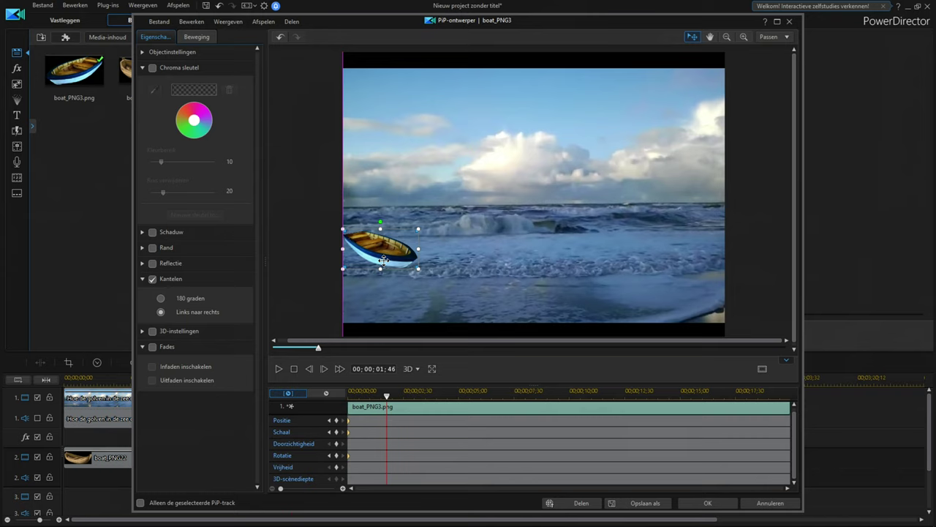
left_click_drag(383, 260, 383, 260)
mouse_move(388, 426)
left_mouse_down()
mouse_move(416, 426)
mouse_move(378, 426)
mouse_move(387, 426)
left_mouse_up()
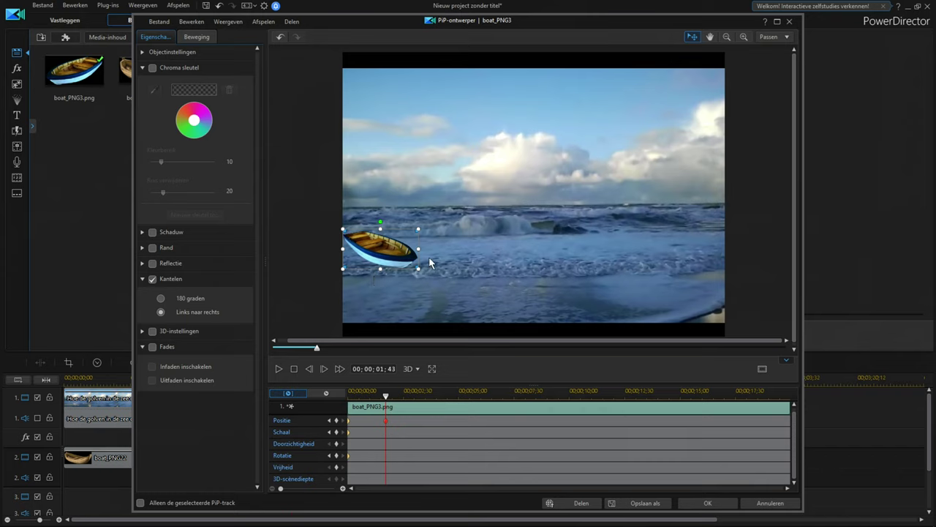
Step: Rotate the boat counterclockwise until it floats level at 00;00;01;43 and add a scale keyframe there
left_click(378, 221)
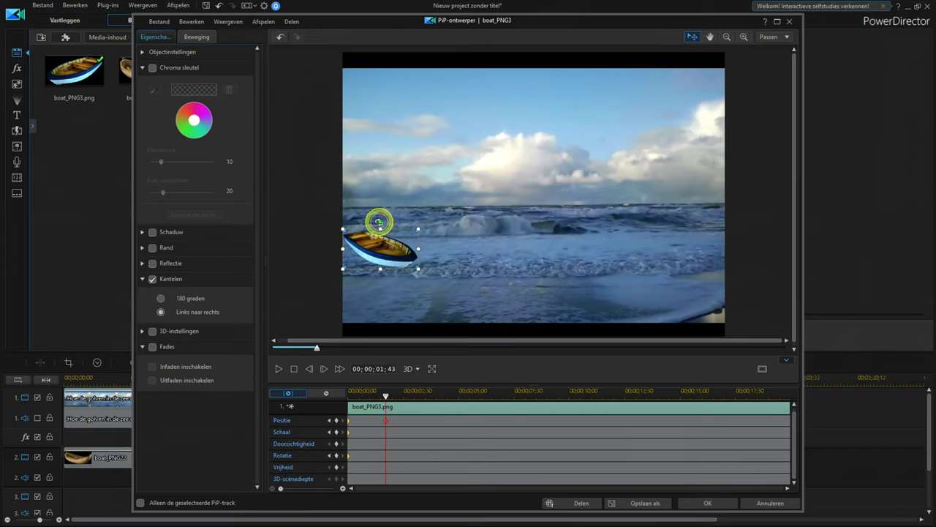
left_click_drag(379, 222, 371, 227)
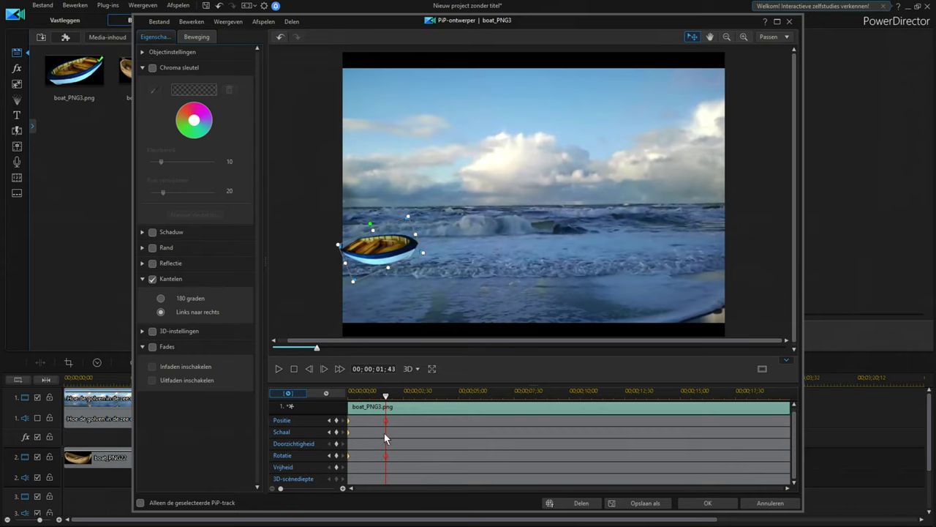
left_click(336, 432)
left_click_drag(373, 427, 433, 458)
Step: At 00;00;05;41, move the boat up to the horizon left of centre, shrink it and tilt it clockwise as keyframes
left_click_drag(385, 395, 473, 395)
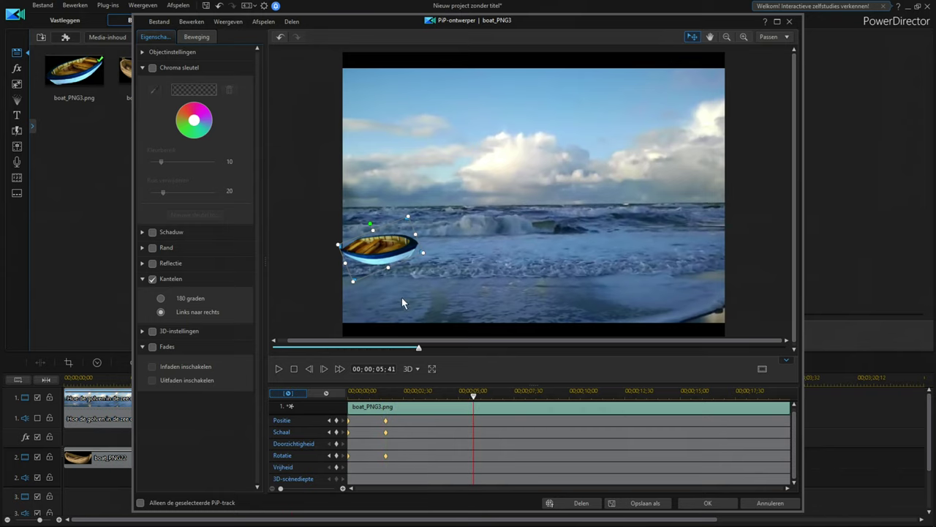
left_click_drag(385, 250, 448, 207)
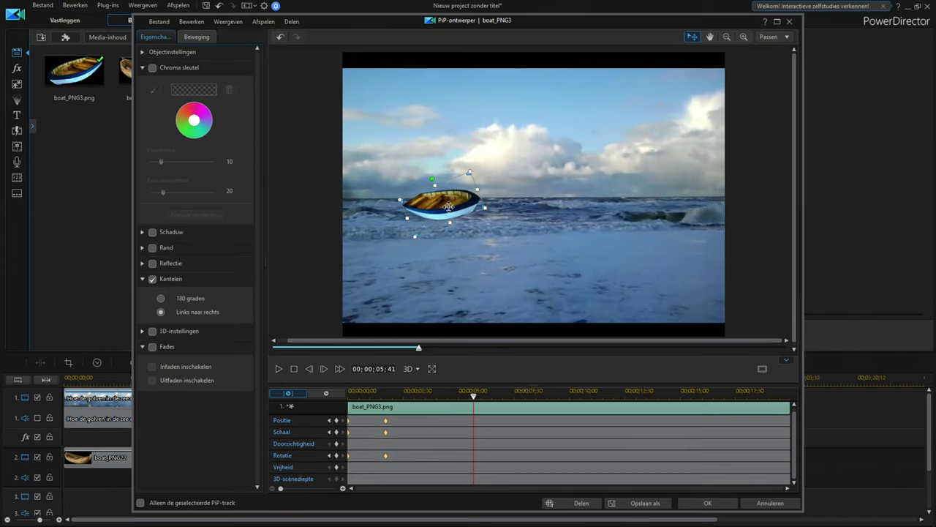
left_click_drag(436, 179, 457, 209)
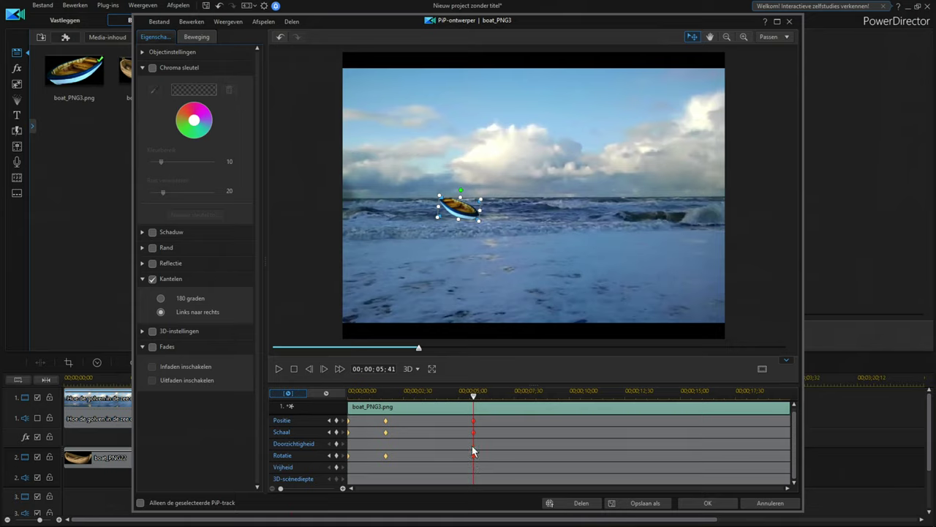
Step: Keyframe the boat enlarged and tilted counterclockwise in the lower-right sea at 00;00;08;36, and moved across the frame's right edge at 00;00;12;22
left_click_drag(474, 398, 540, 399)
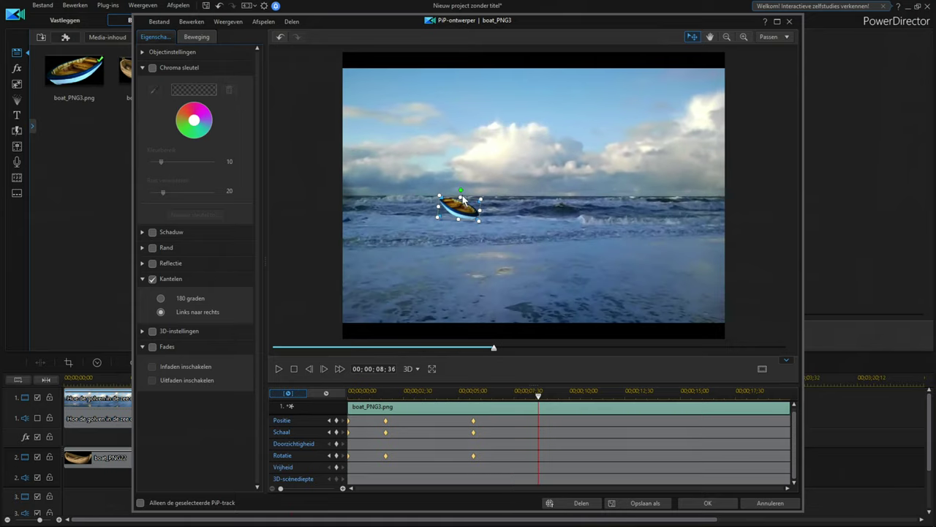
left_click_drag(460, 207, 575, 253)
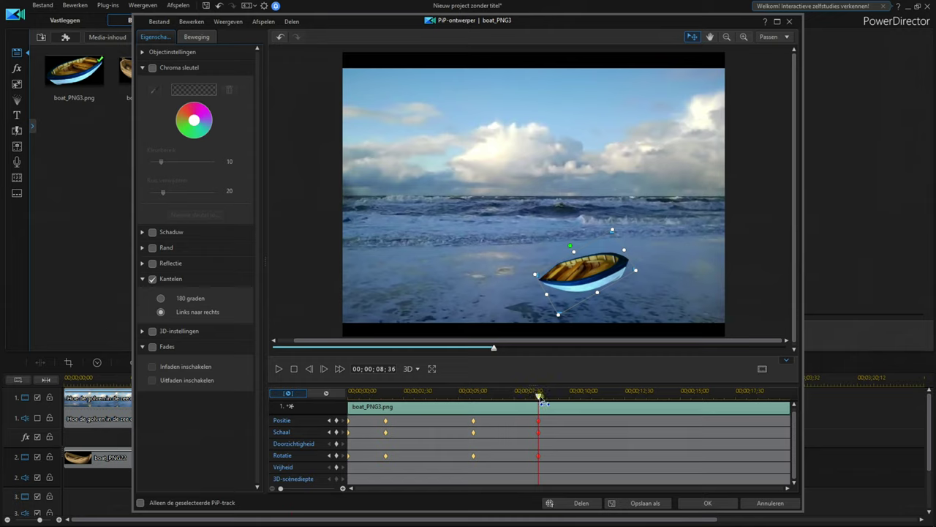
left_click_drag(540, 397, 624, 407)
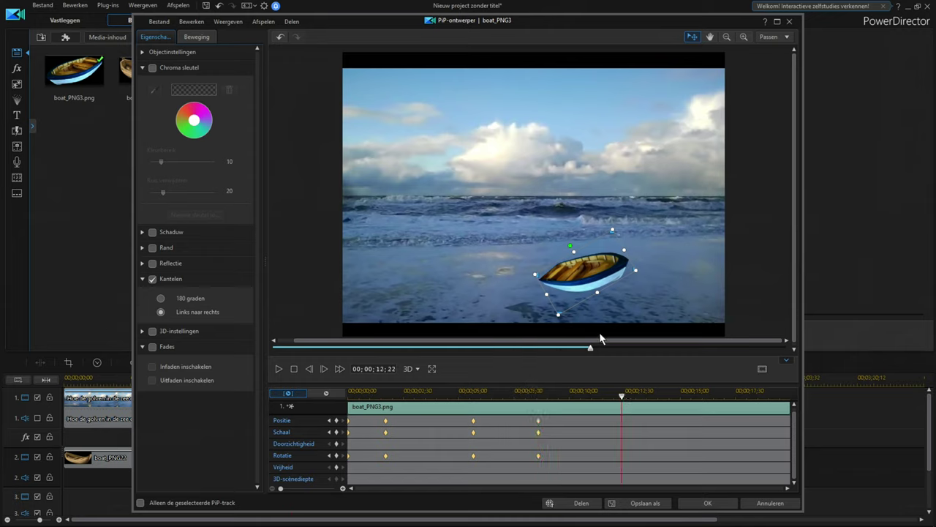
left_click_drag(585, 272, 743, 245)
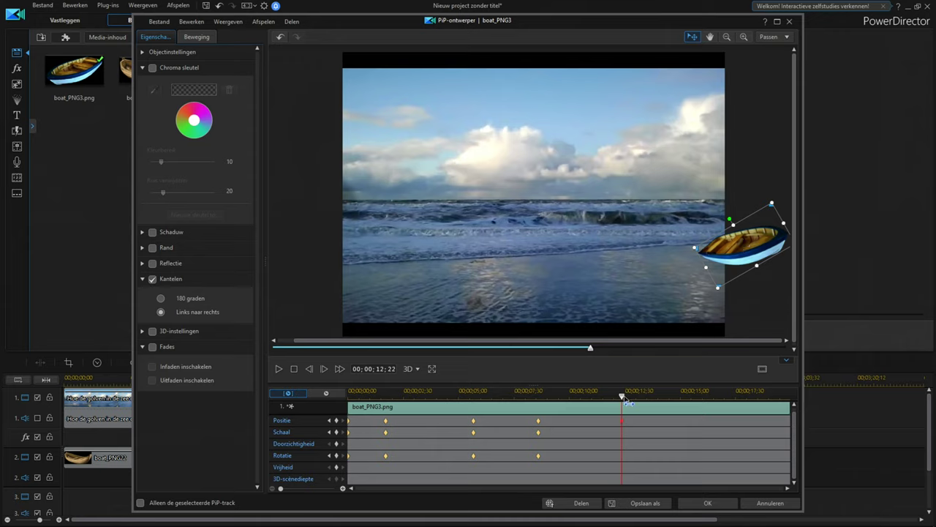
Step: At 00;00;15;22, set position, scale and rotation keyframes with the boat small, nearly capsized and near the horizon on the right
left_click_drag(624, 398, 689, 400)
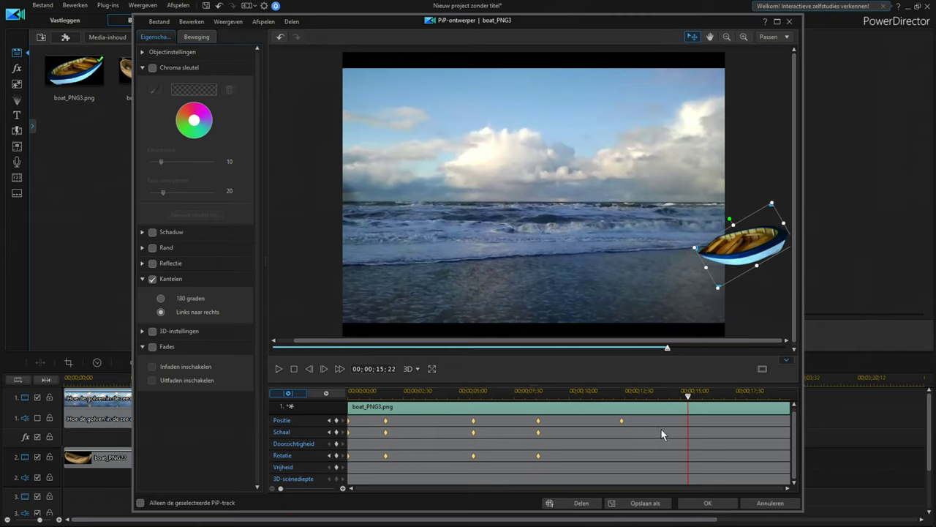
left_click(335, 420)
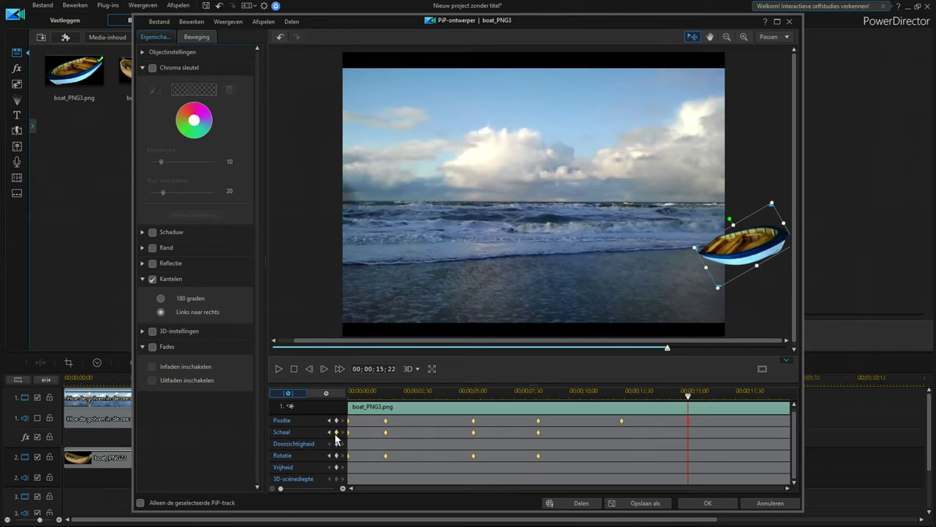
left_click(336, 432)
left_click(335, 455)
left_click_drag(730, 218, 714, 300)
left_click_drag(708, 207, 649, 203)
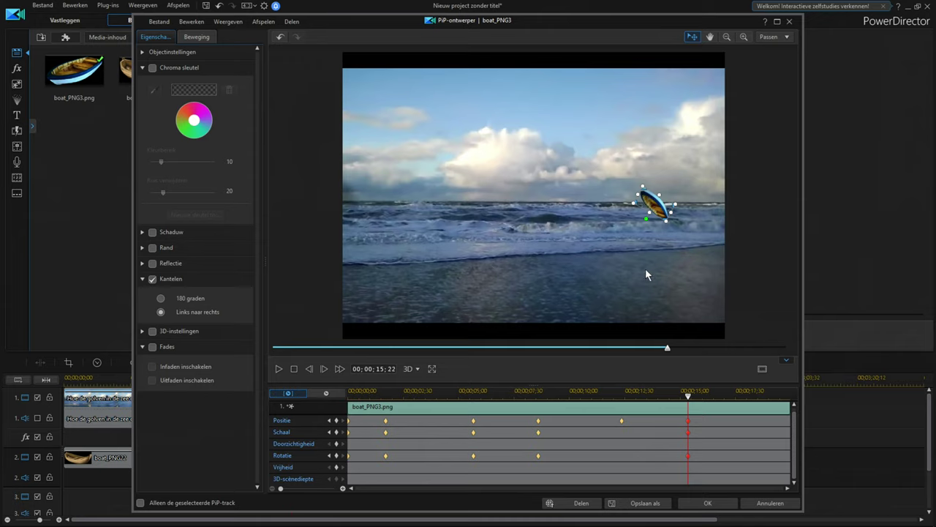
Step: At 00;00;17;15, keyframe the boat turned upright again, enlarged and moved down to the sea right of centre
left_click_drag(690, 395, 729, 396)
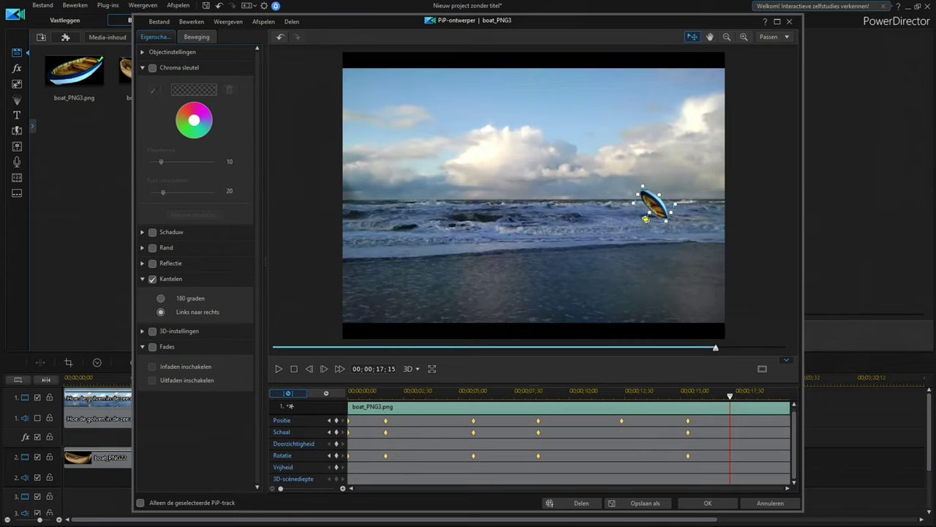
left_click_drag(645, 219, 556, 174)
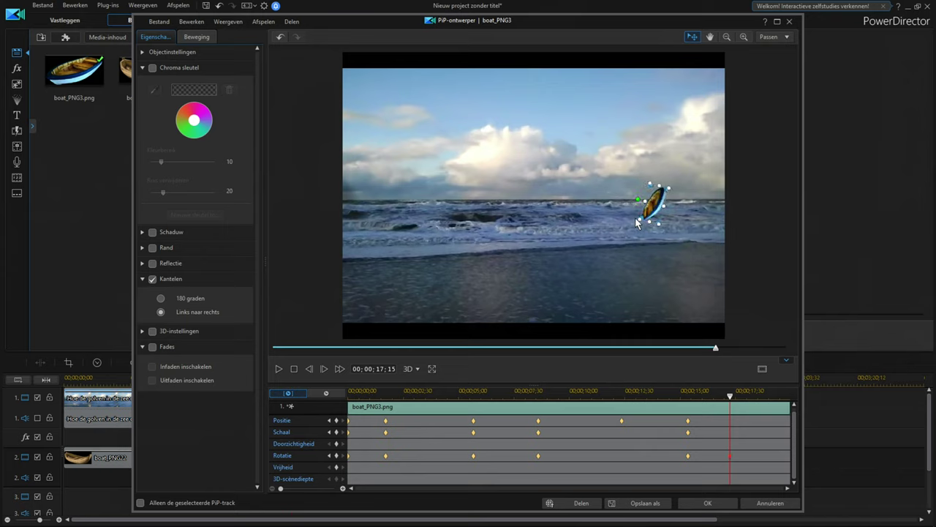
left_click_drag(649, 206, 570, 293)
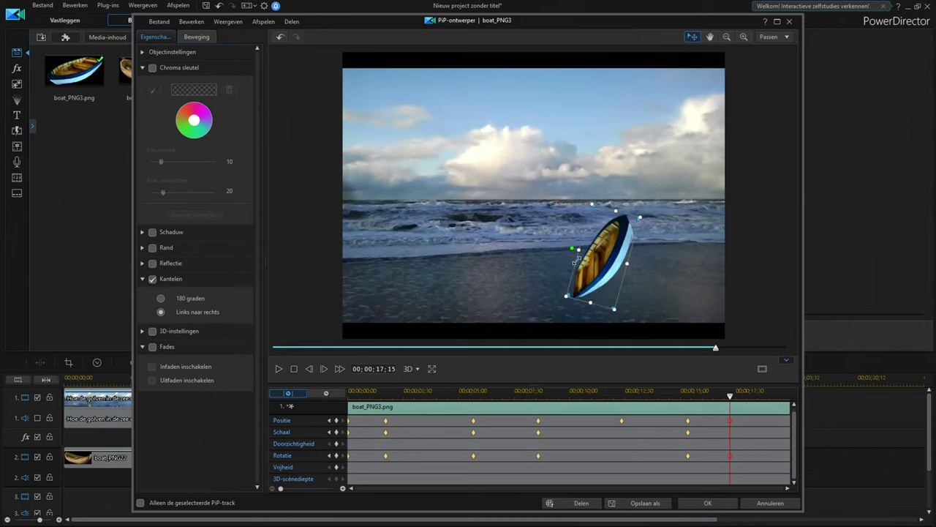
mouse_move(574, 247)
left_mouse_down()
mouse_move(582, 218)
mouse_move(589, 245)
left_mouse_up()
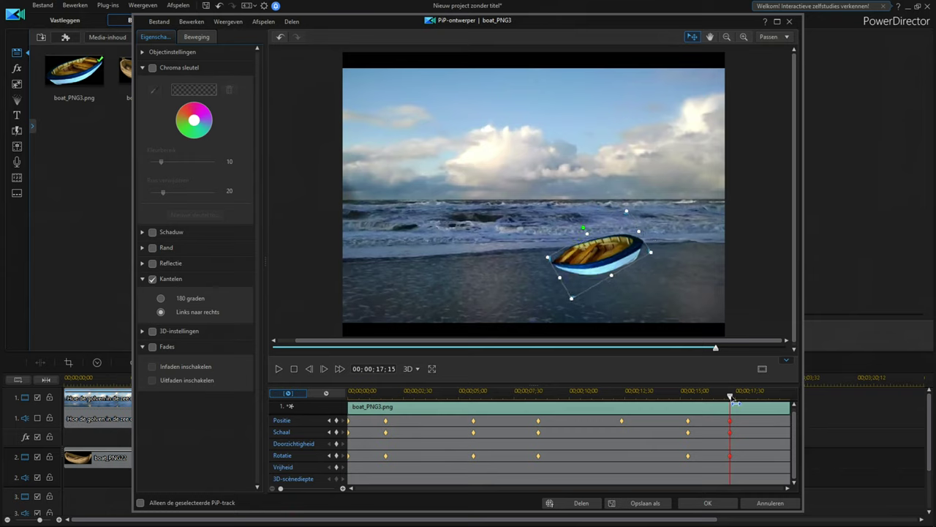
Step: Move the boat left of the frame's centre at the end of the clip and accept the PiP Designer changes
left_click_drag(732, 397, 804, 404)
left_click_drag(627, 253, 518, 232)
left_click(707, 503)
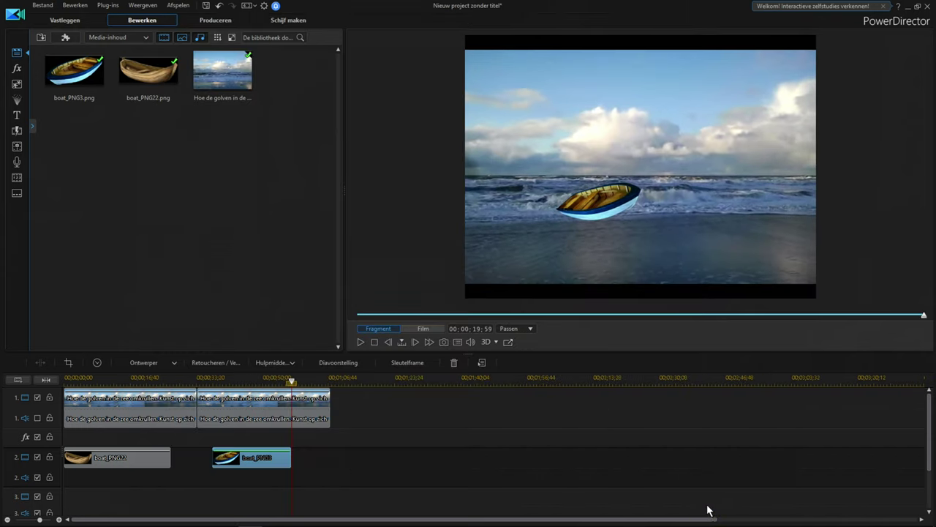
Step: Preview the boat_PNG3 clip from its start and extend its end to 00;01;07;18, level with the end of the sea video
left_click(212, 462)
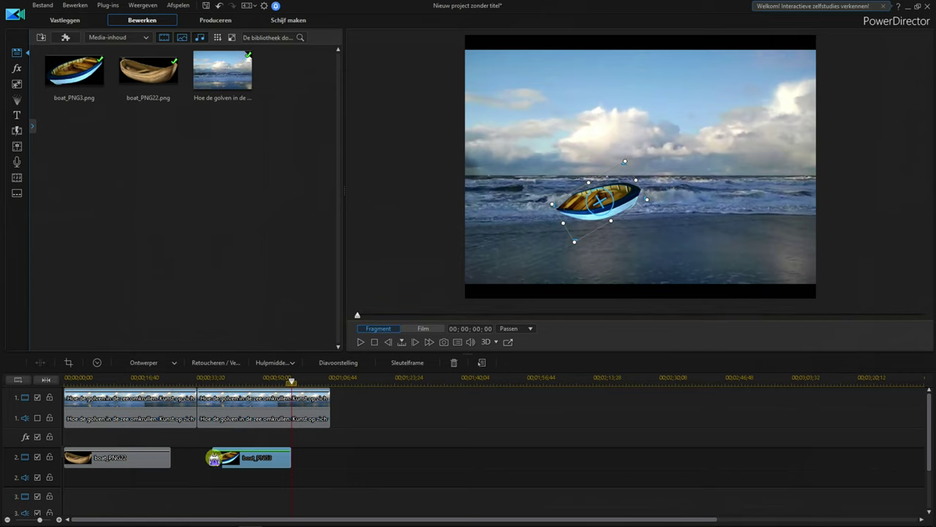
left_click(360, 342)
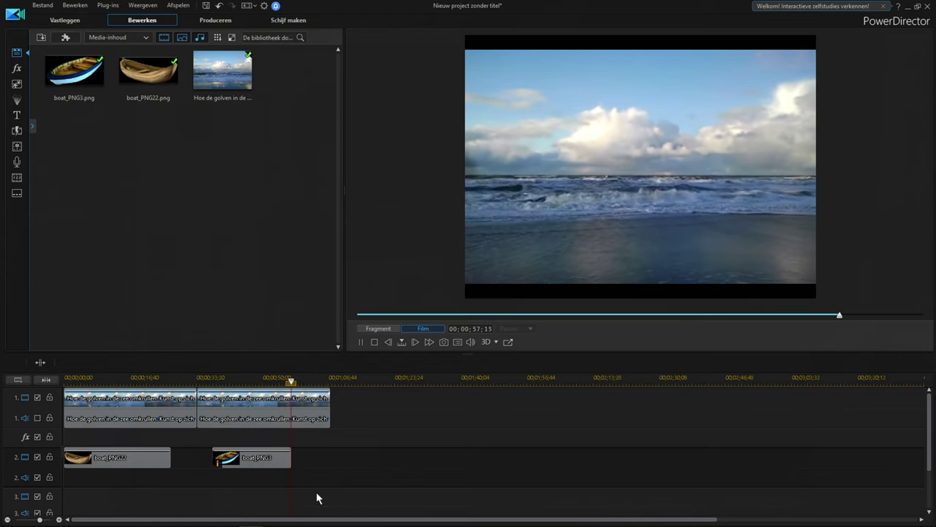
left_click(282, 459)
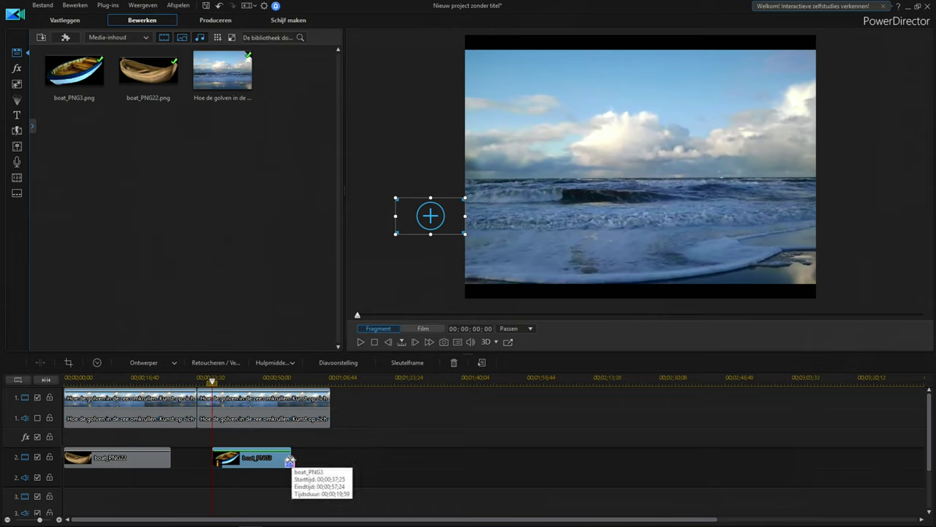
left_click_drag(290, 459, 328, 461)
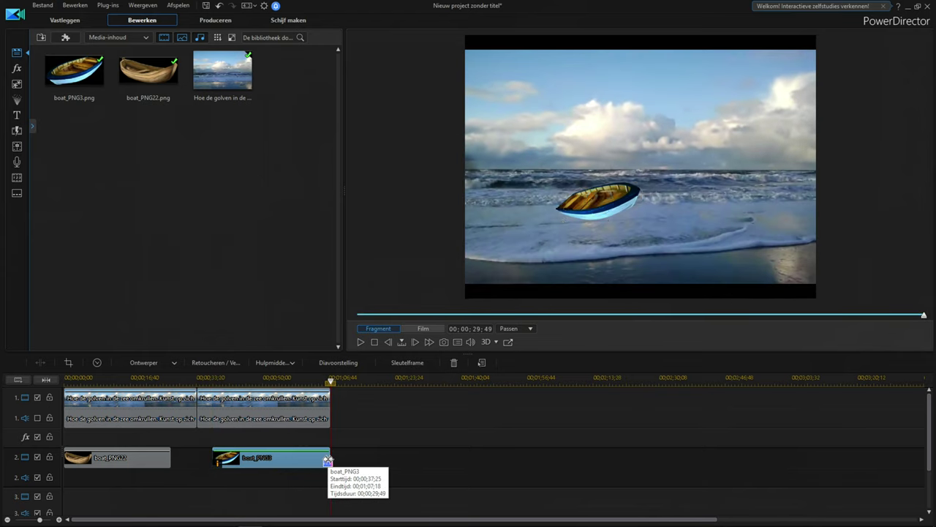
Step: Play the extended boat_PNG3 clip from its start to check the slower boat movement, and stop the preview
left_click(214, 458)
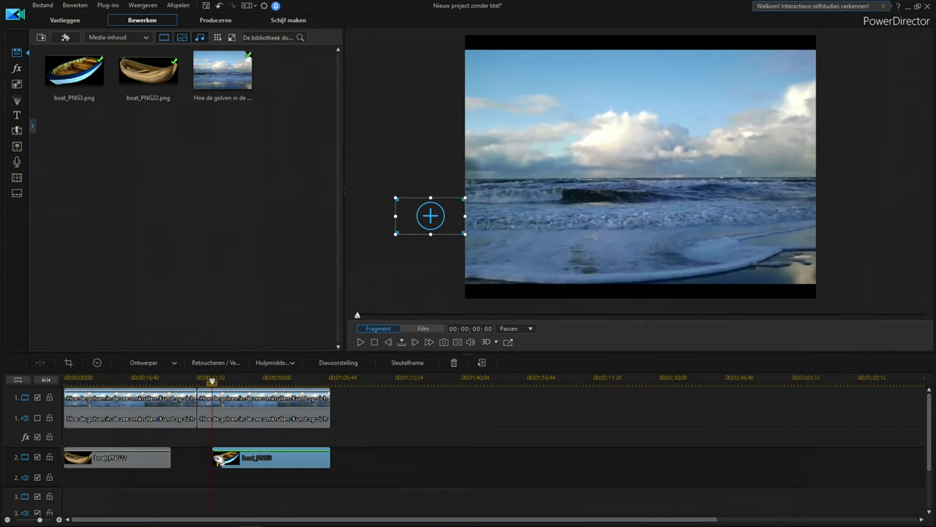
left_click(360, 341)
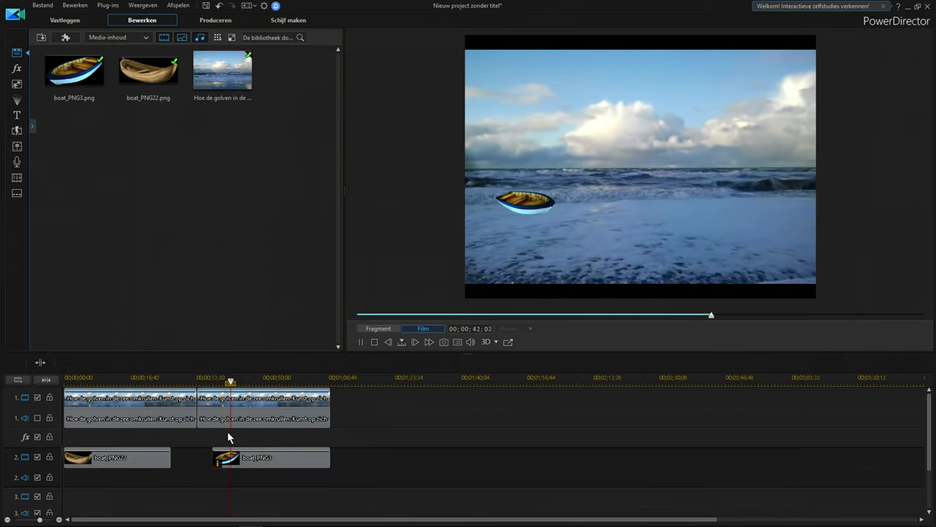
left_click(260, 462)
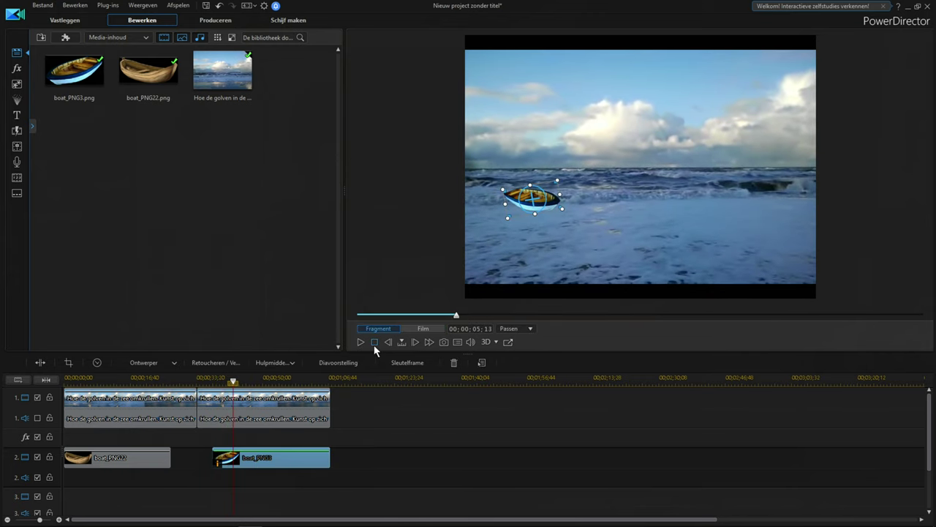
left_click(373, 342)
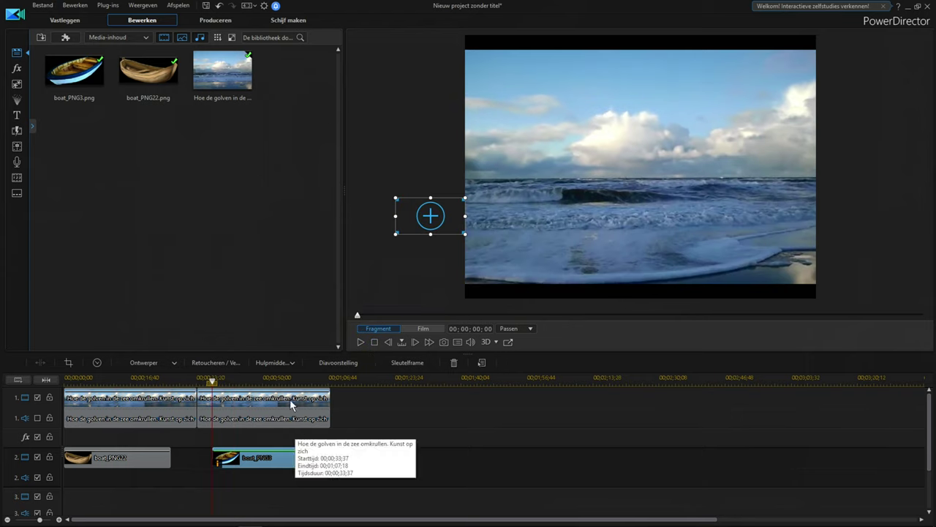
Step: Duplicate the second sea-wave clip directly behind itself on track 1, starting at 00;01;07;18
left_click(290, 399)
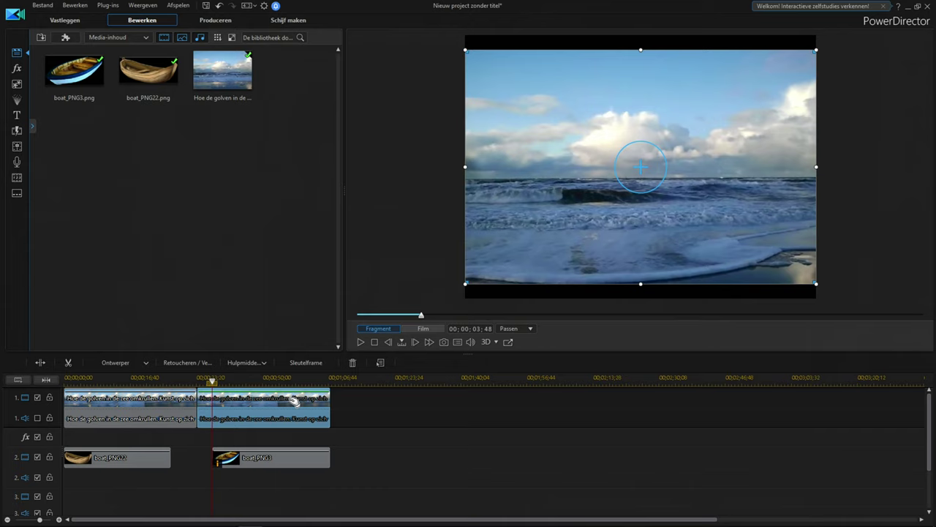
left_click(329, 402)
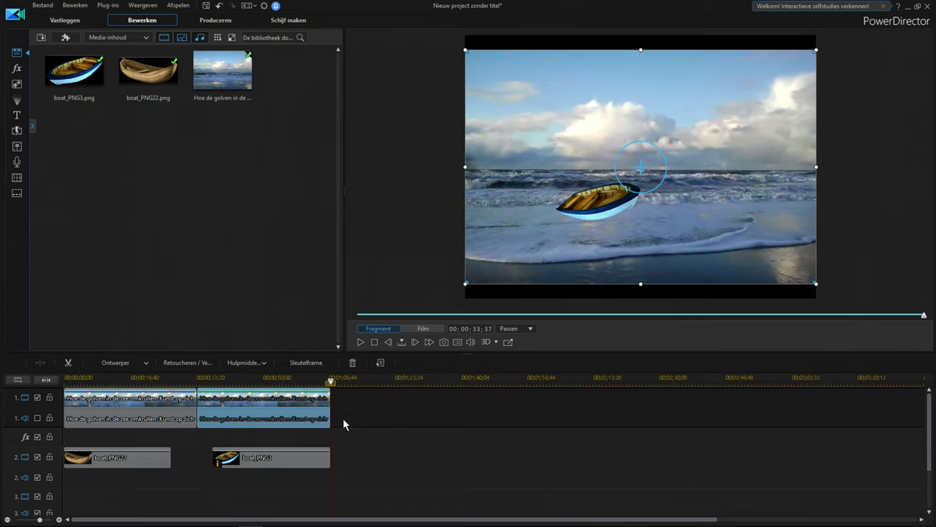
key("ctrl+v")
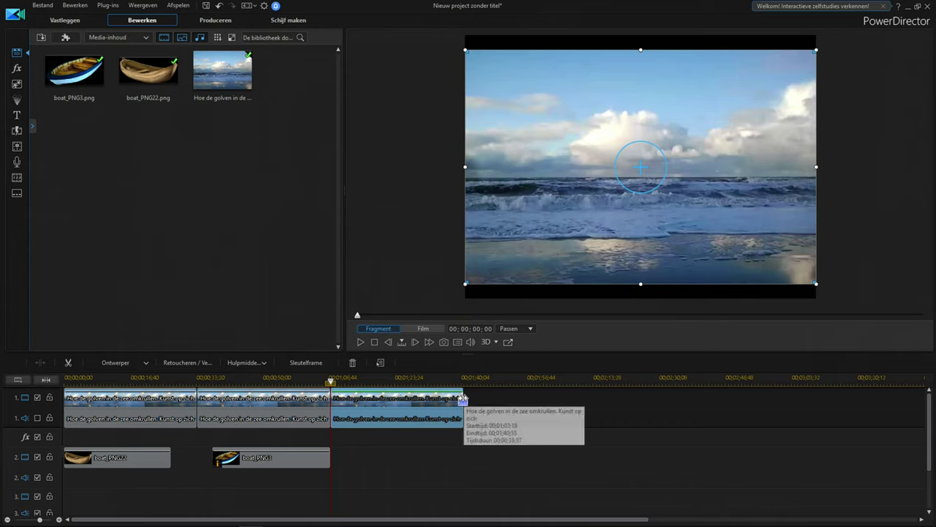
Step: Stretch the third sea-wave clip to a duration of 00;01;29;26 to slow it down, and play it back
left_click(463, 398)
left_click_drag(497, 399, 550, 399)
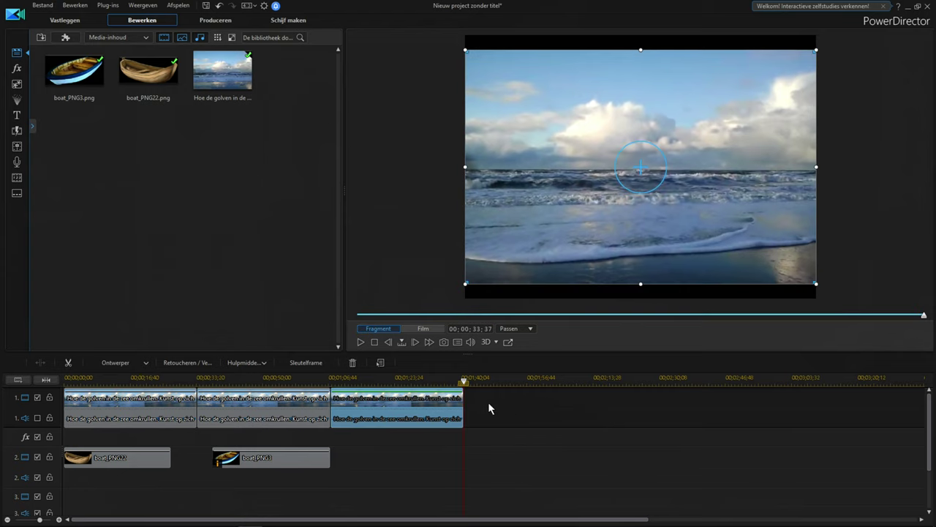
left_click_drag(462, 399, 684, 403)
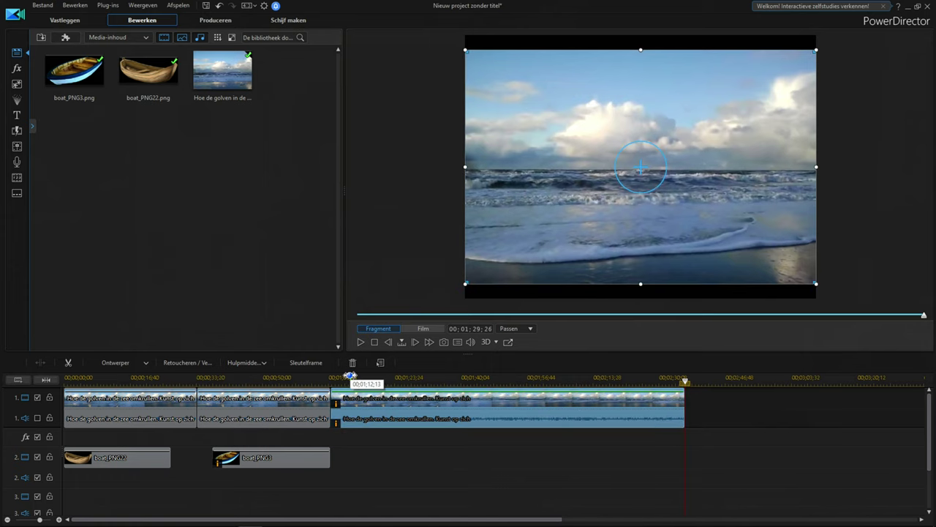
left_click(343, 377)
left_click(361, 341)
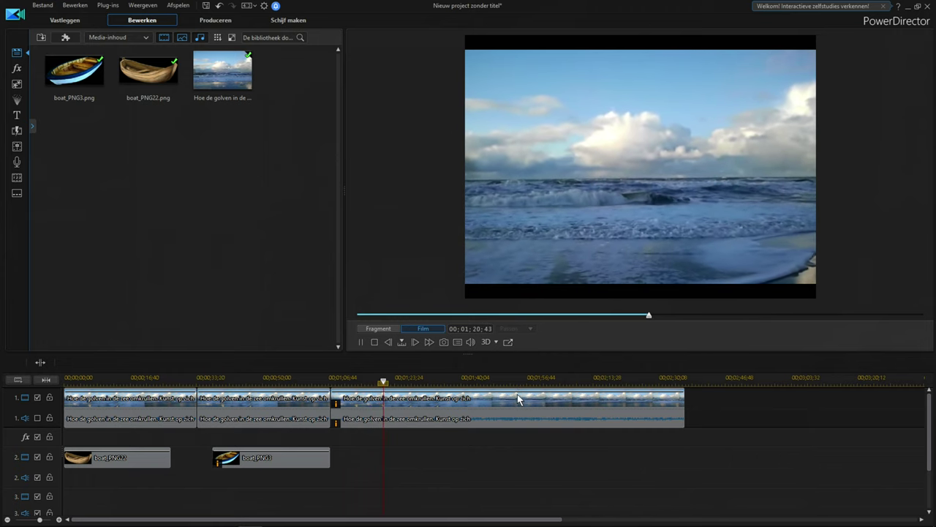
Step: Compress the third sea-wave clip to a duration of 00;00;12;32 to speed it up, and return the playhead to its start
left_click(539, 402)
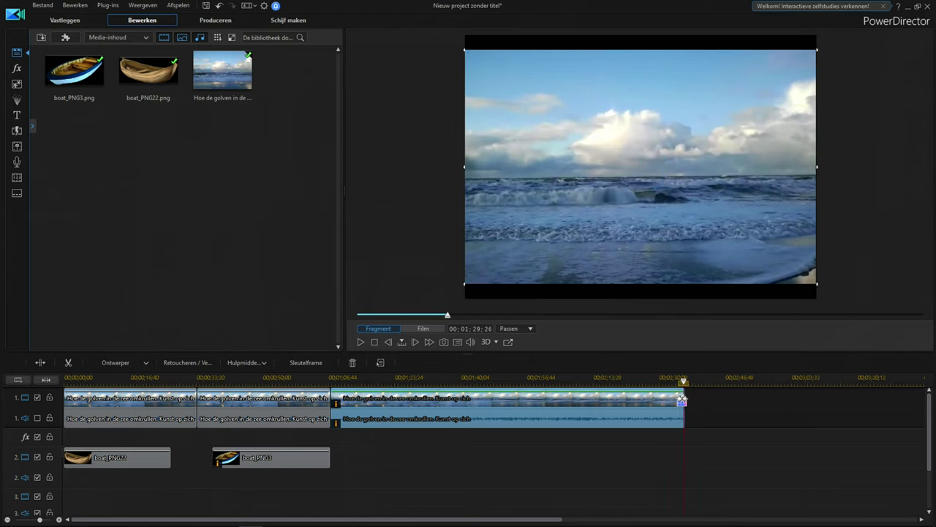
left_click_drag(684, 401, 376, 399)
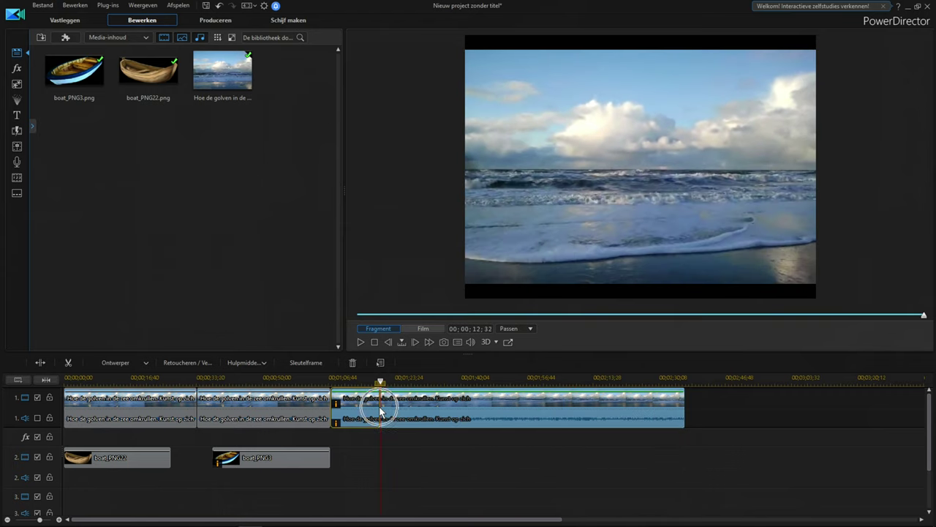
double_click(332, 398)
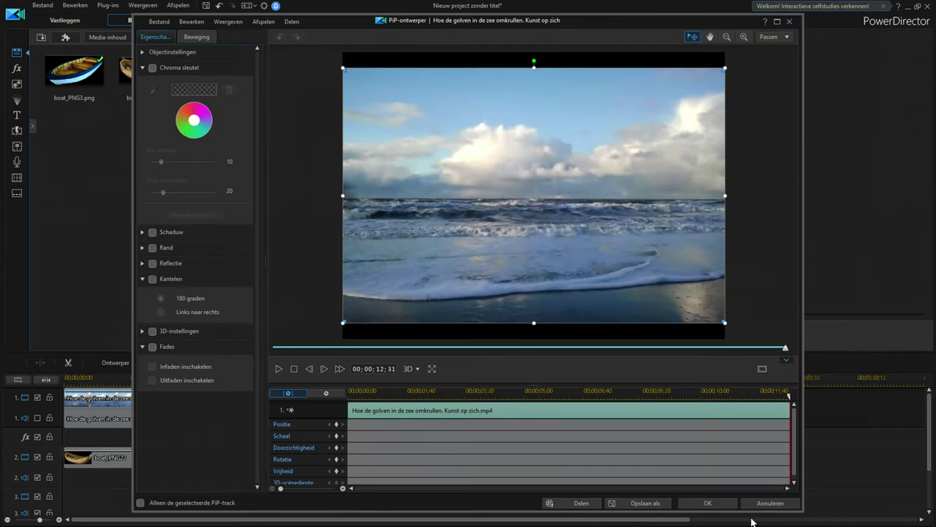
left_click(756, 503)
left_click(332, 401)
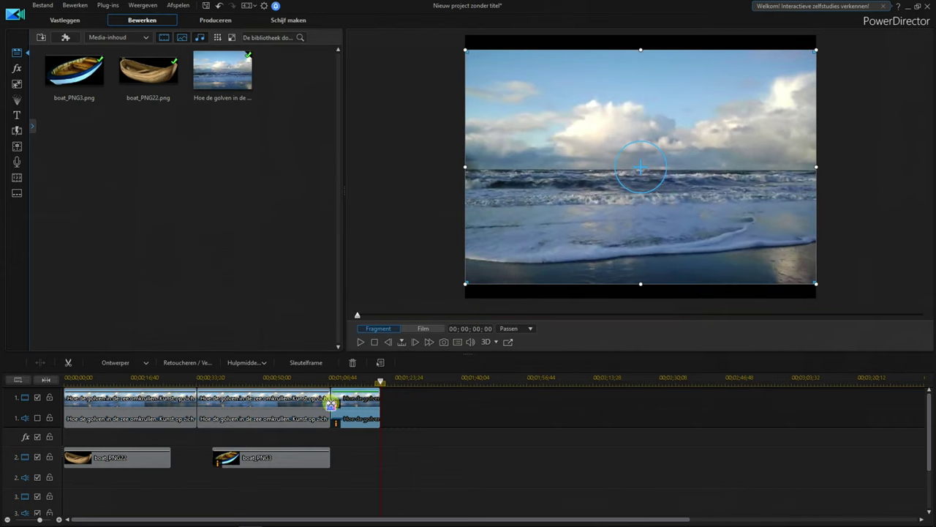
Step: Play the compressed third sea-wave clip, compare it with the second clip's playback from 00;00;35;54, and stop the preview
left_click(359, 342)
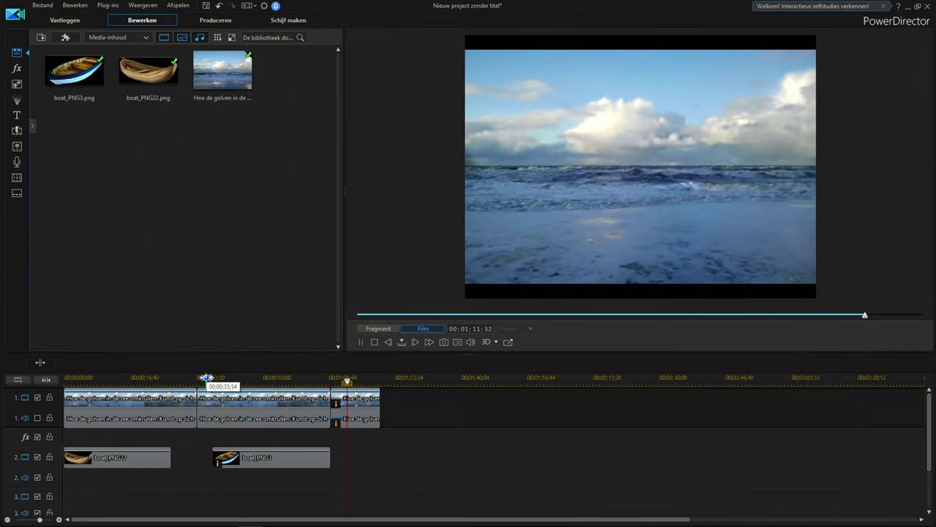
left_click(206, 377)
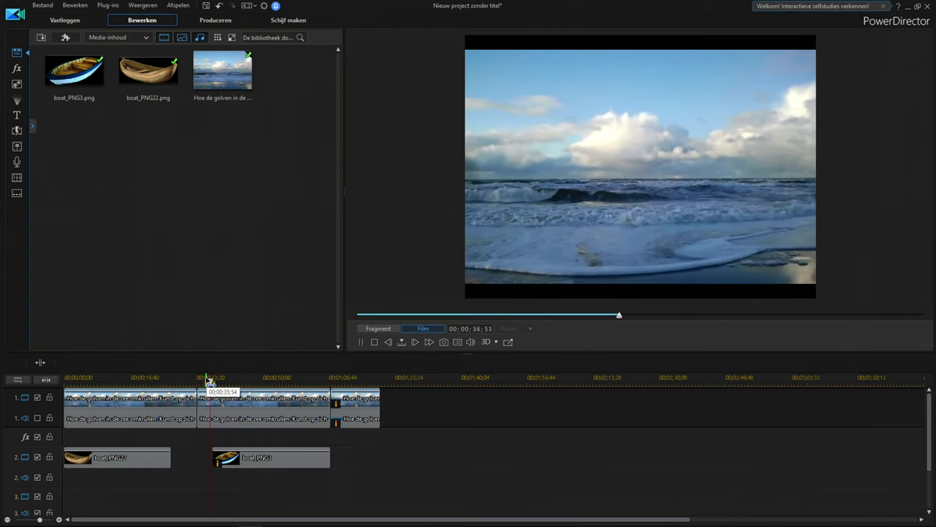
left_click(373, 342)
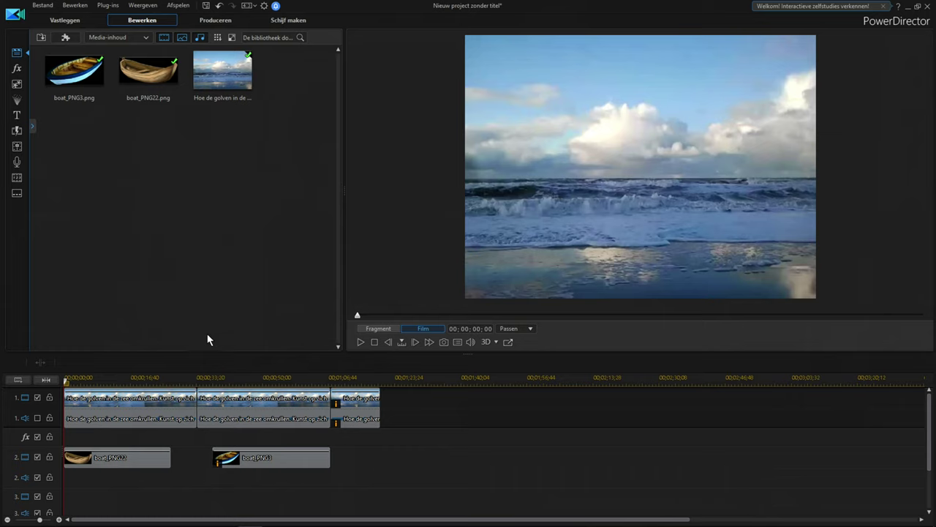
Step: Reposition the boat_PNG3 image at the start of its clip from outside the frame onto the waves in the left part of the picture
left_click(248, 460)
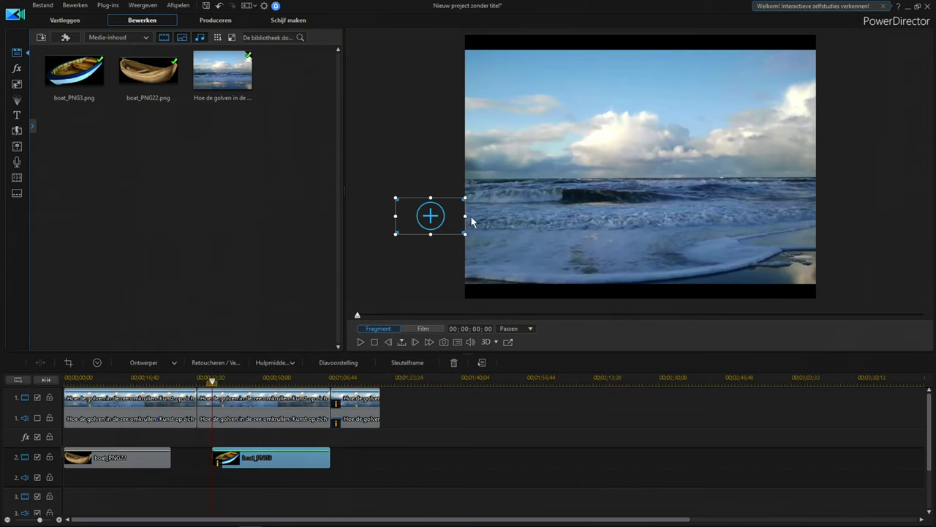
left_click_drag(449, 215, 507, 211)
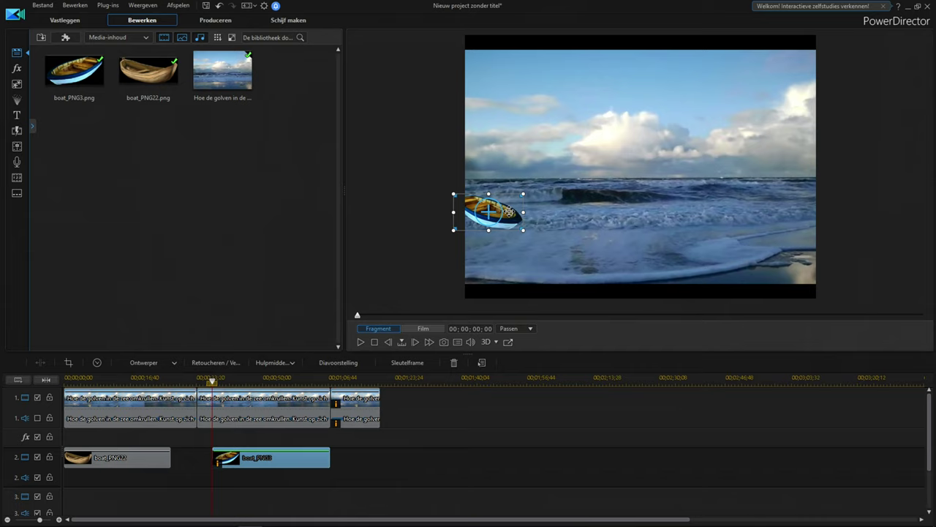
left_click_drag(509, 212, 542, 210)
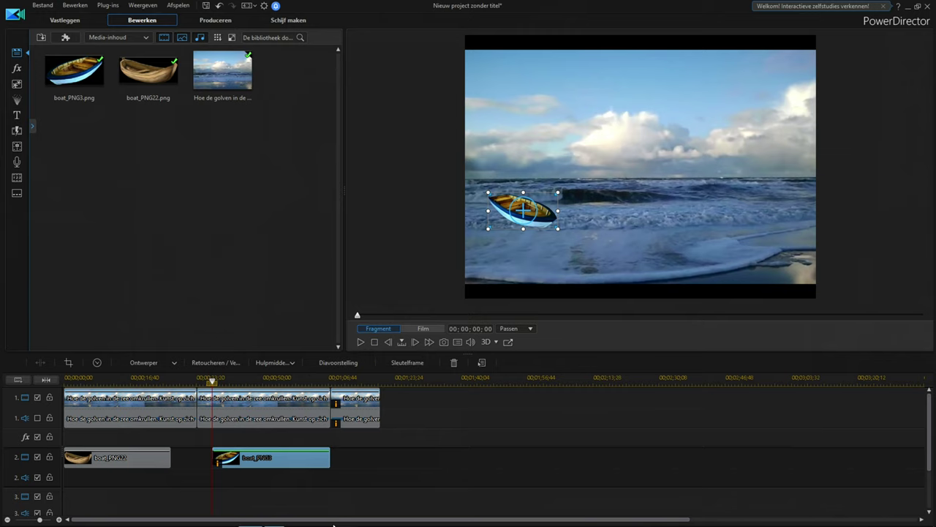
key("super")
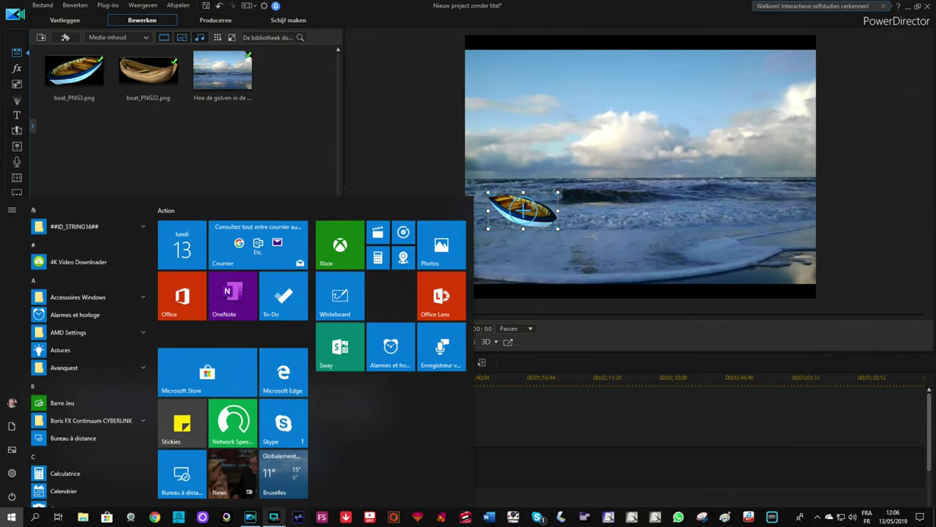